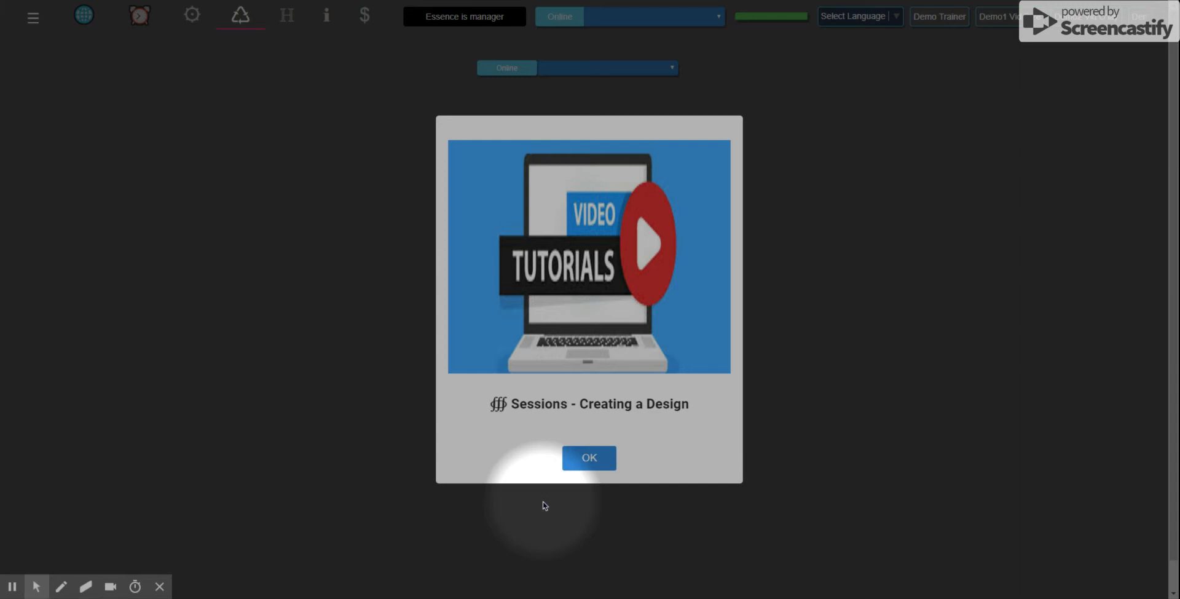
Dismiss the tutorial notices and open the active session of online client Client Q.
left_click(587, 459)
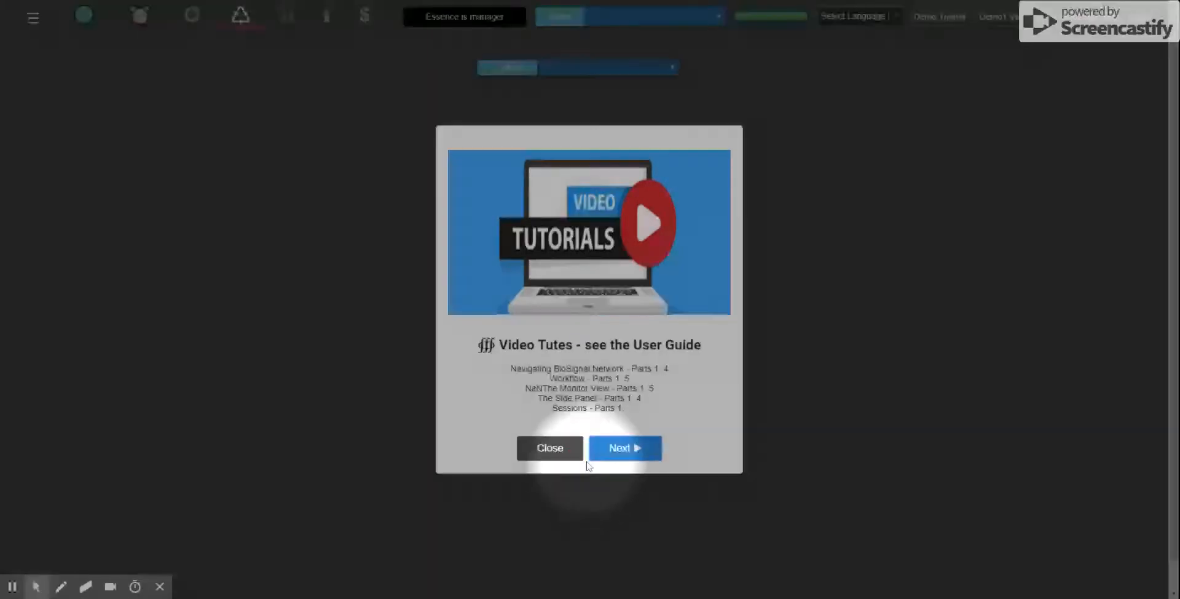
left_click(534, 441)
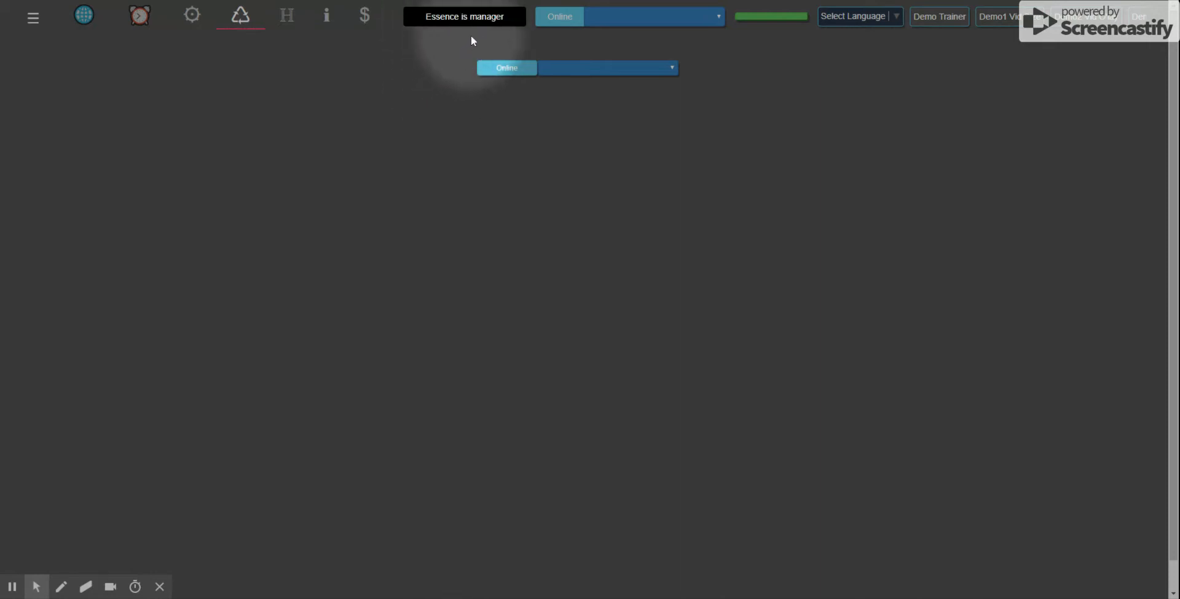
left_click(596, 72)
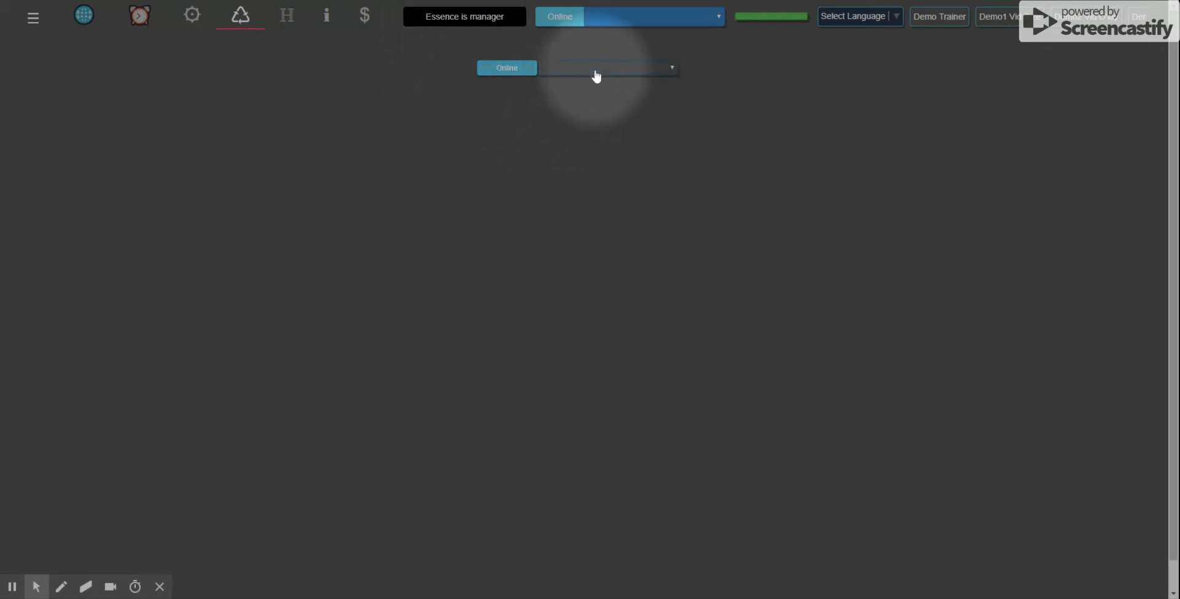
left_click(595, 94)
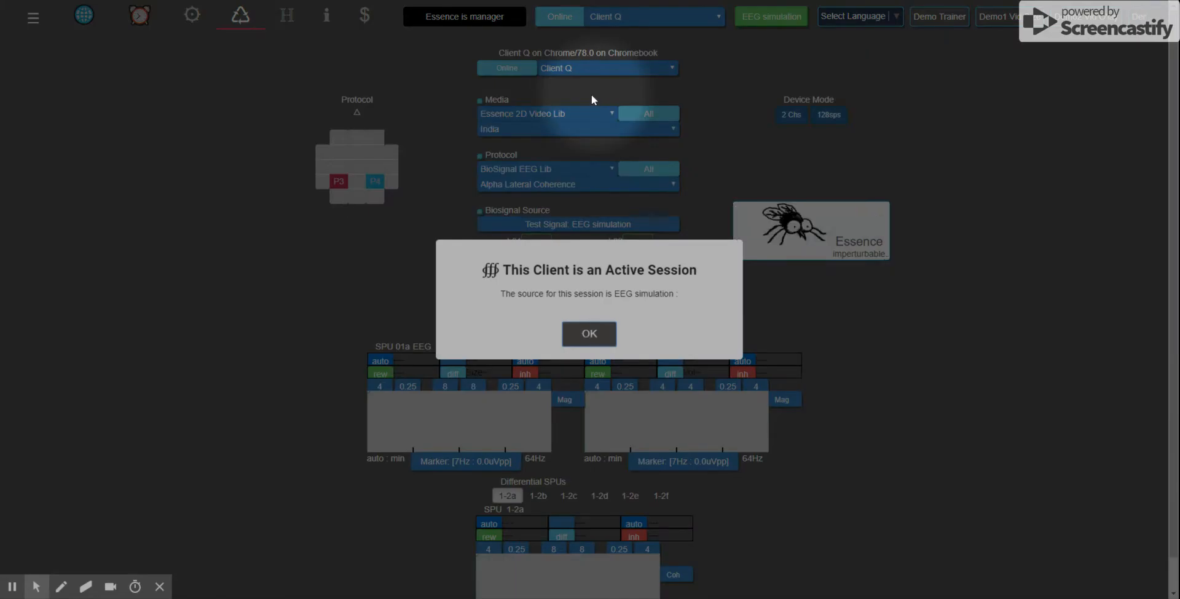
left_click(590, 333)
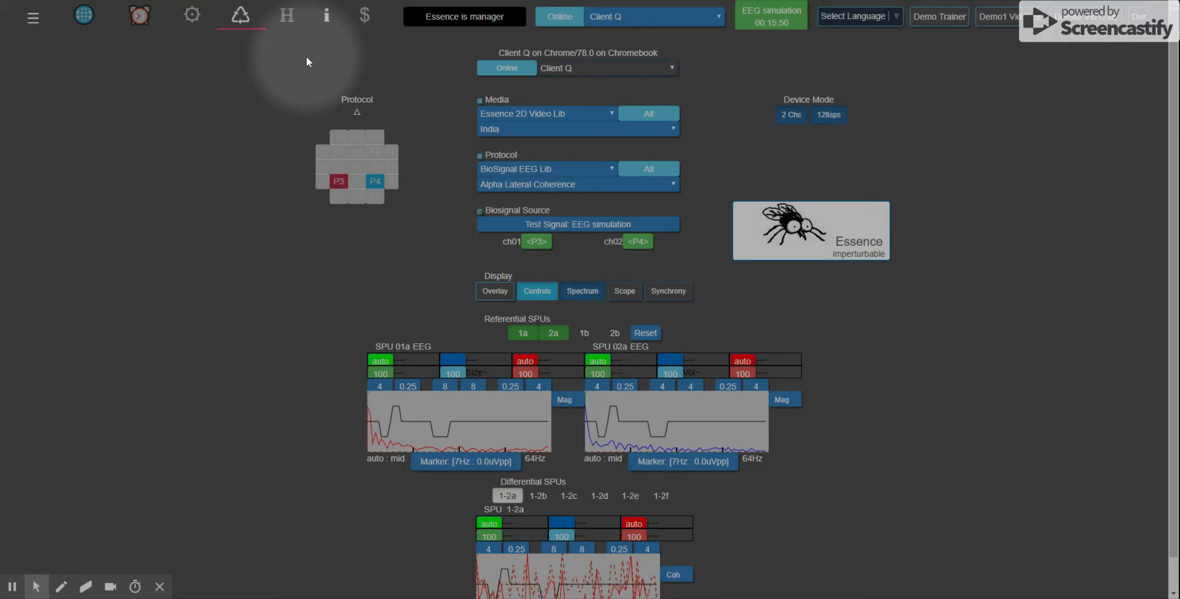
In the Media Matrix of the India media design, assign SPU0102 to both the analog Size~ and Vol~ controls.
scroll(971, 354, "down", 1)
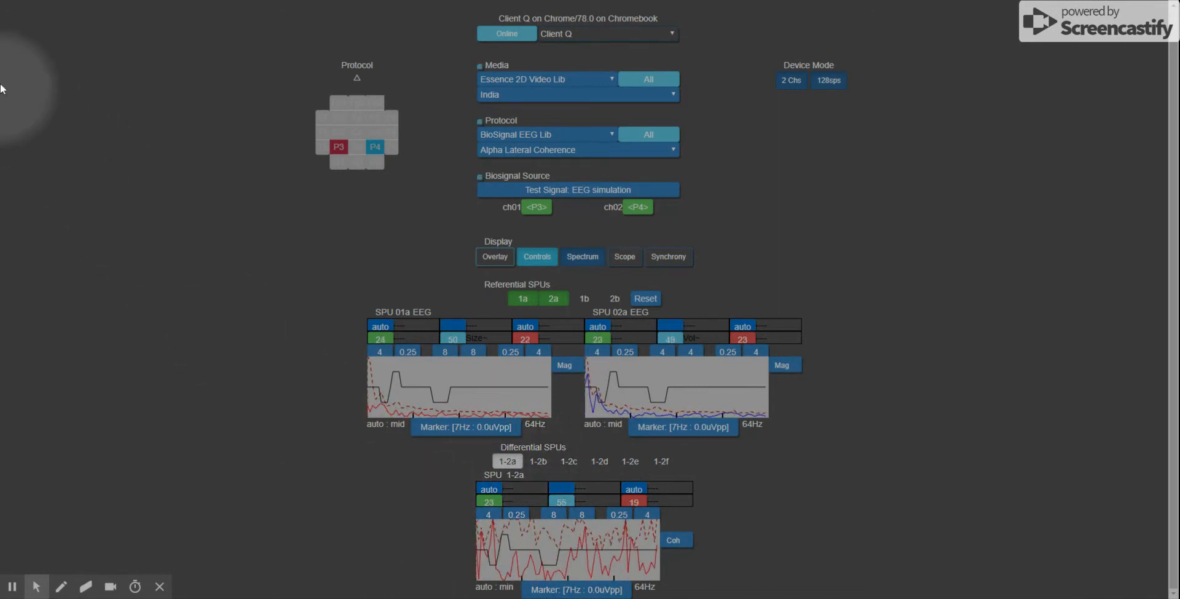
scroll(80, 109, "up", 1)
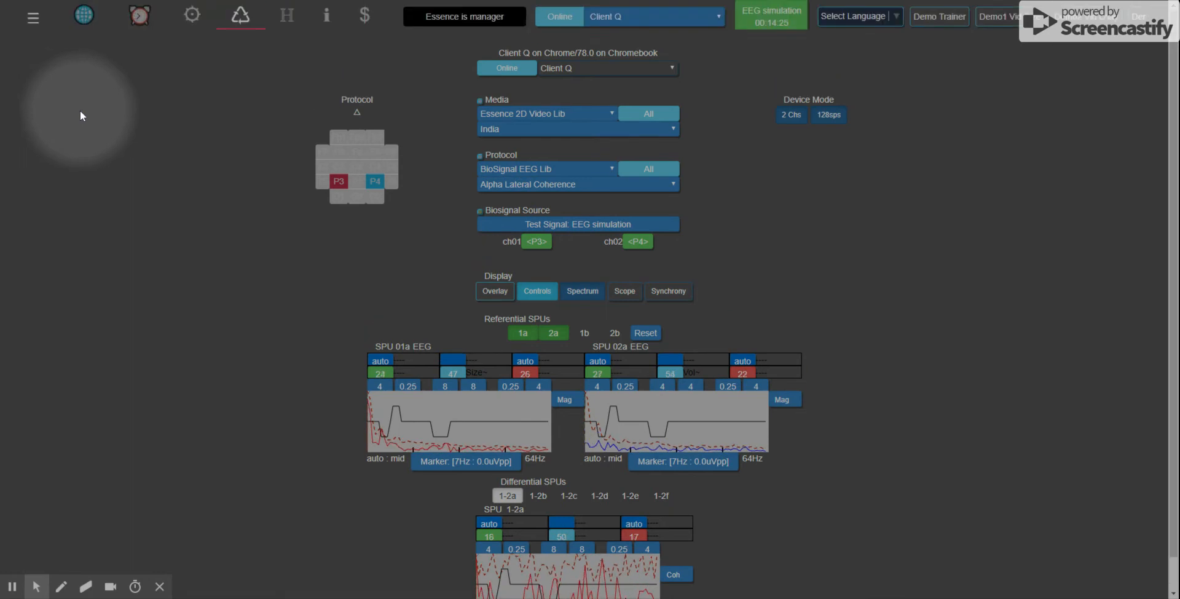
left_click(34, 20)
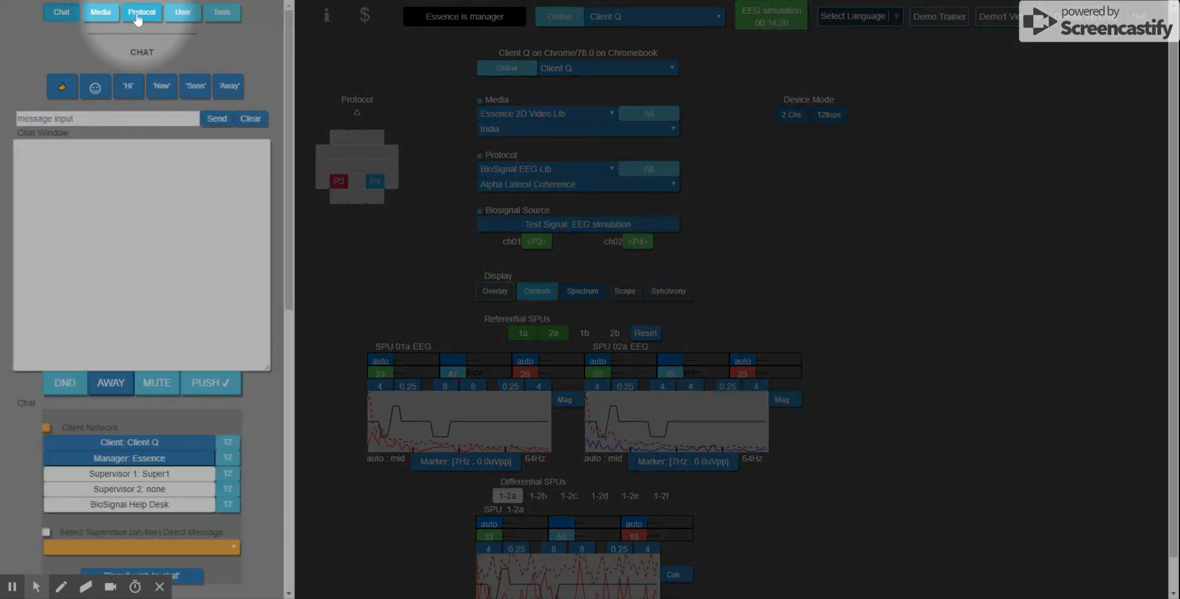
left_click(101, 15)
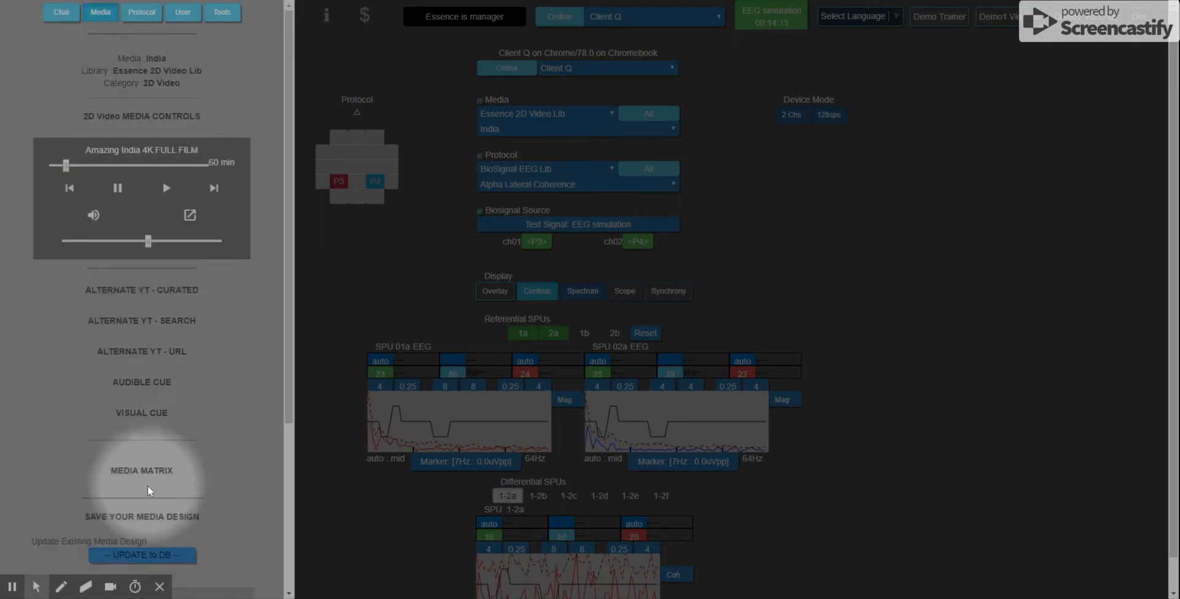
left_click(141, 471)
scroll(196, 389, "down", 7)
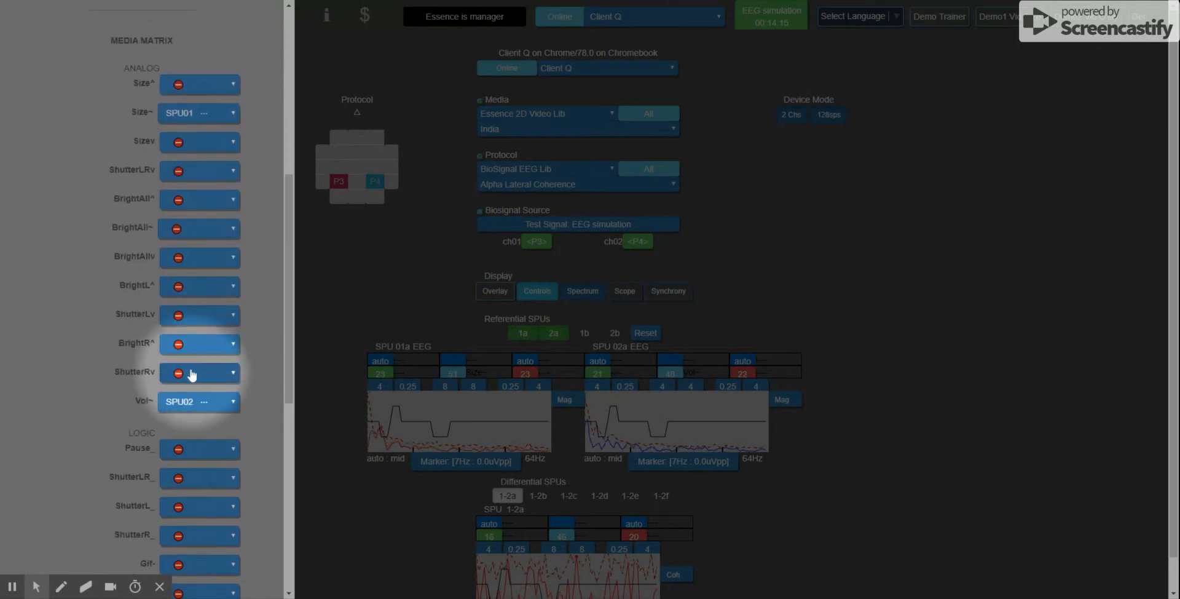
left_click(202, 116)
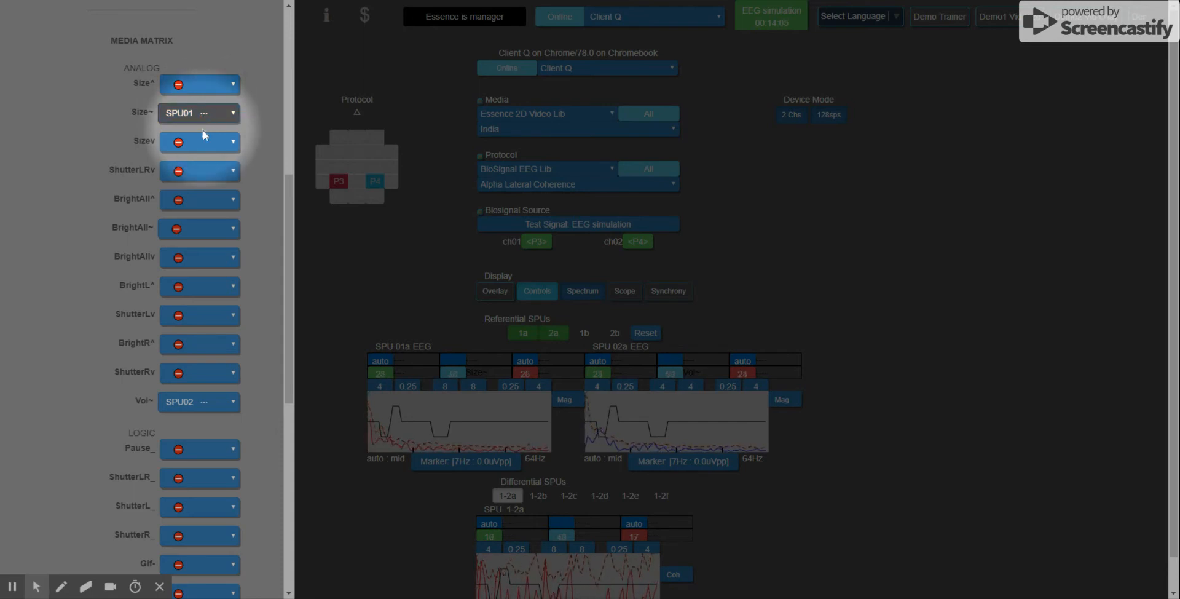
left_click(200, 266)
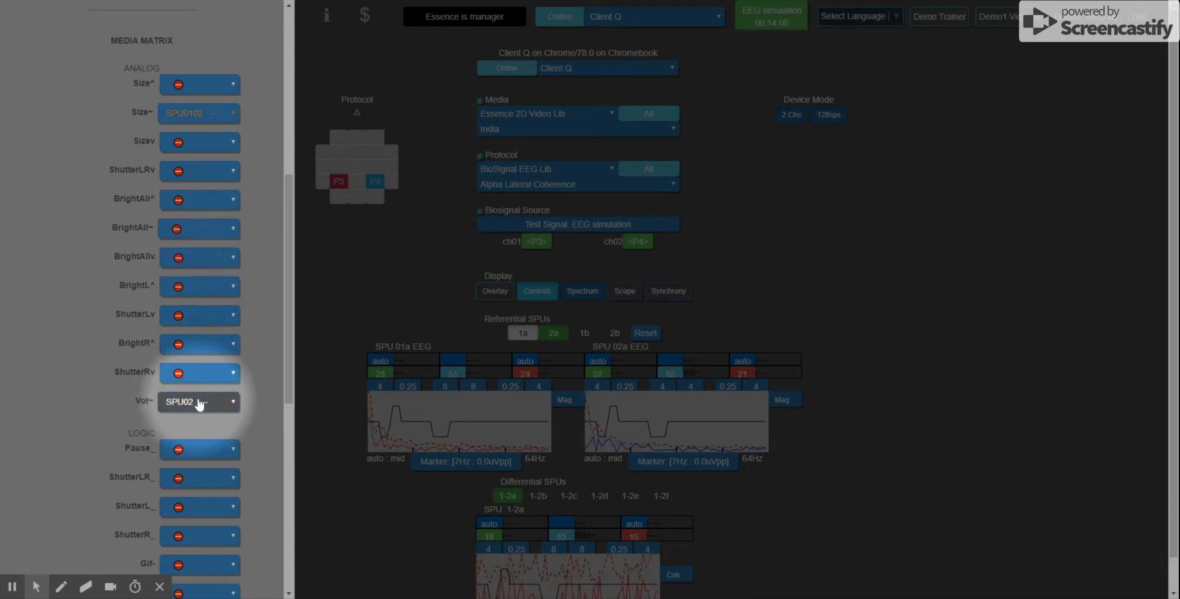
left_click(200, 288)
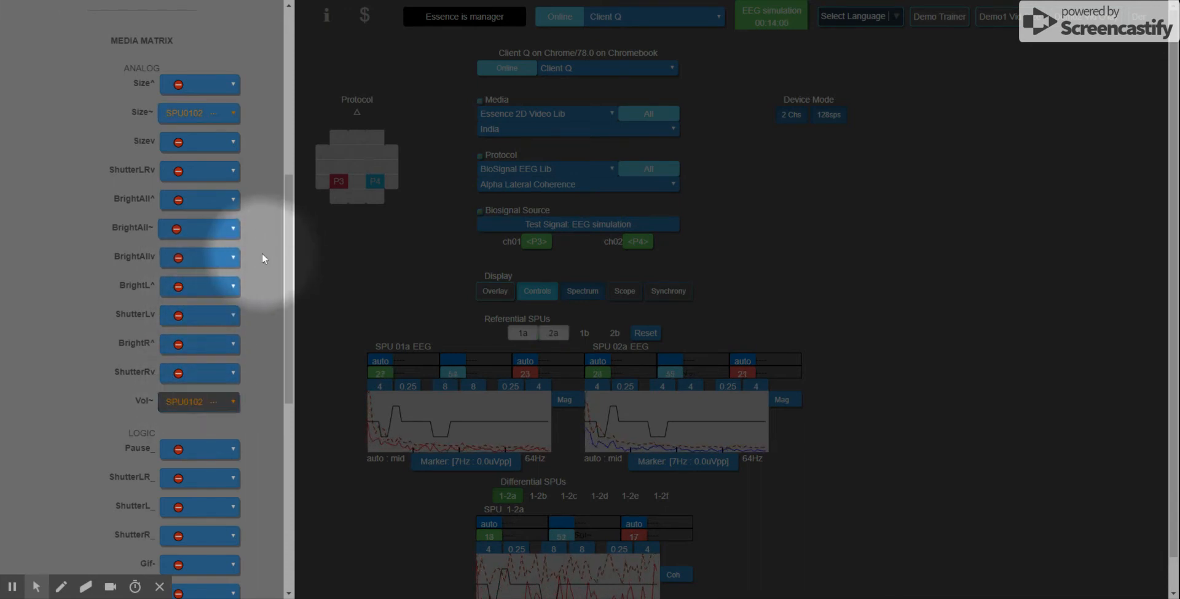
scroll(261, 255, "down", 6)
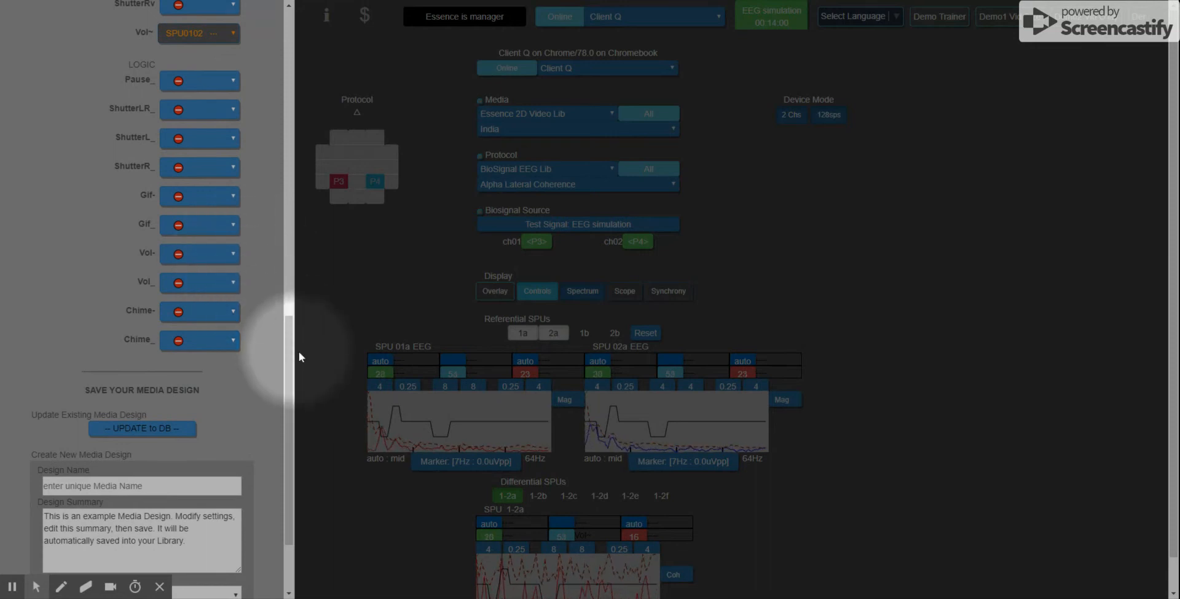
left_click(377, 294)
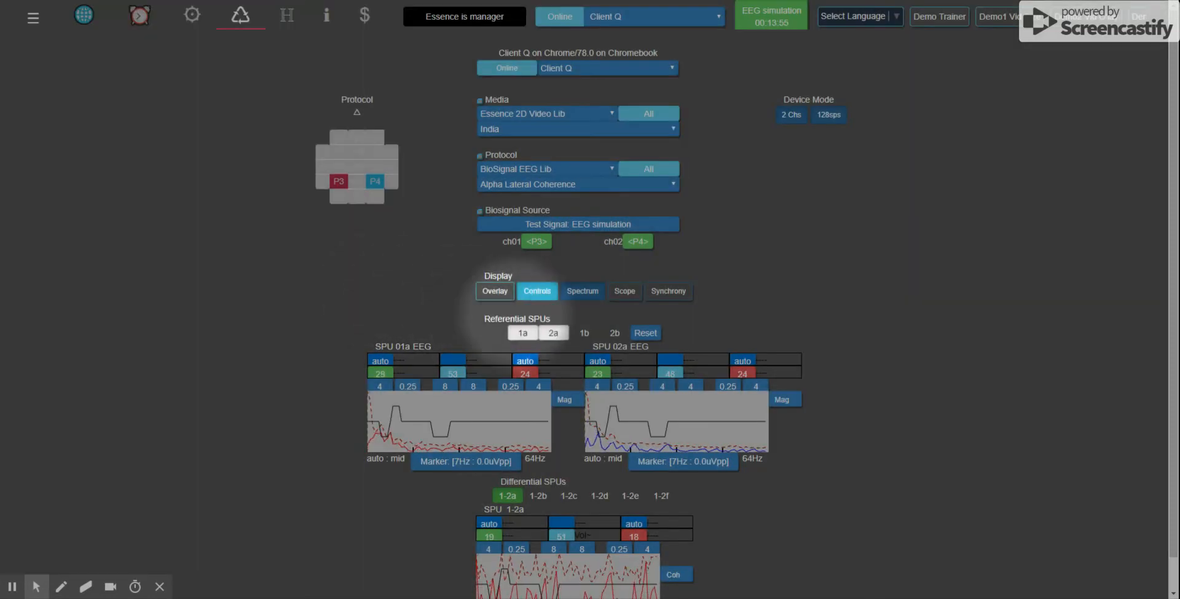
Save the modified media settings to the database as a new media design named test1.
scroll(872, 296, "down", 1)
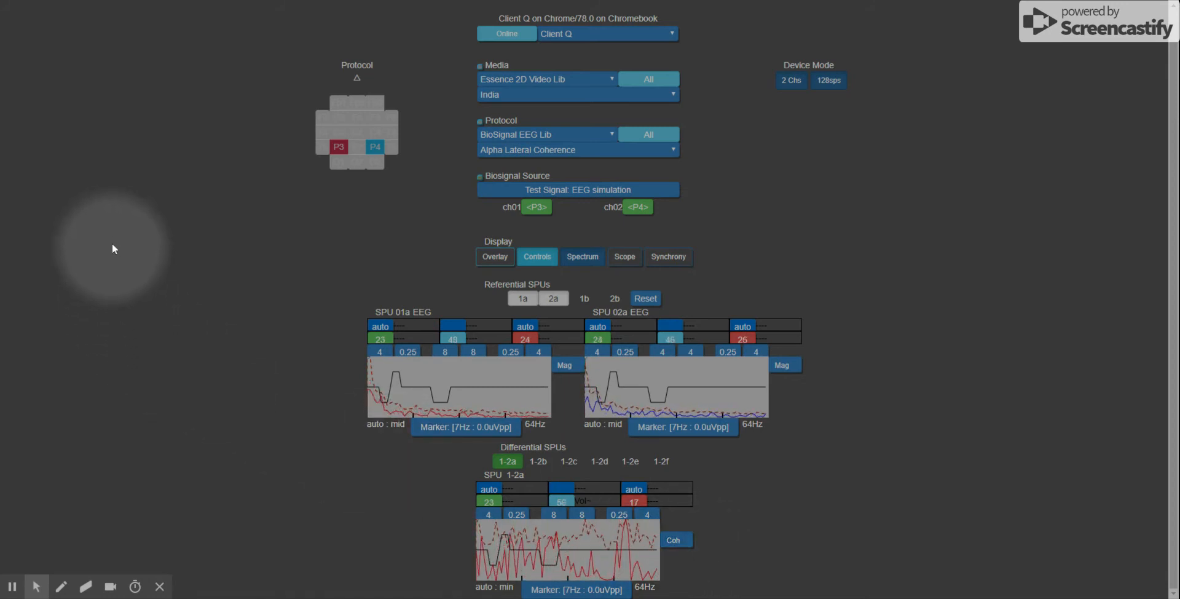
scroll(88, 119, "up", 1)
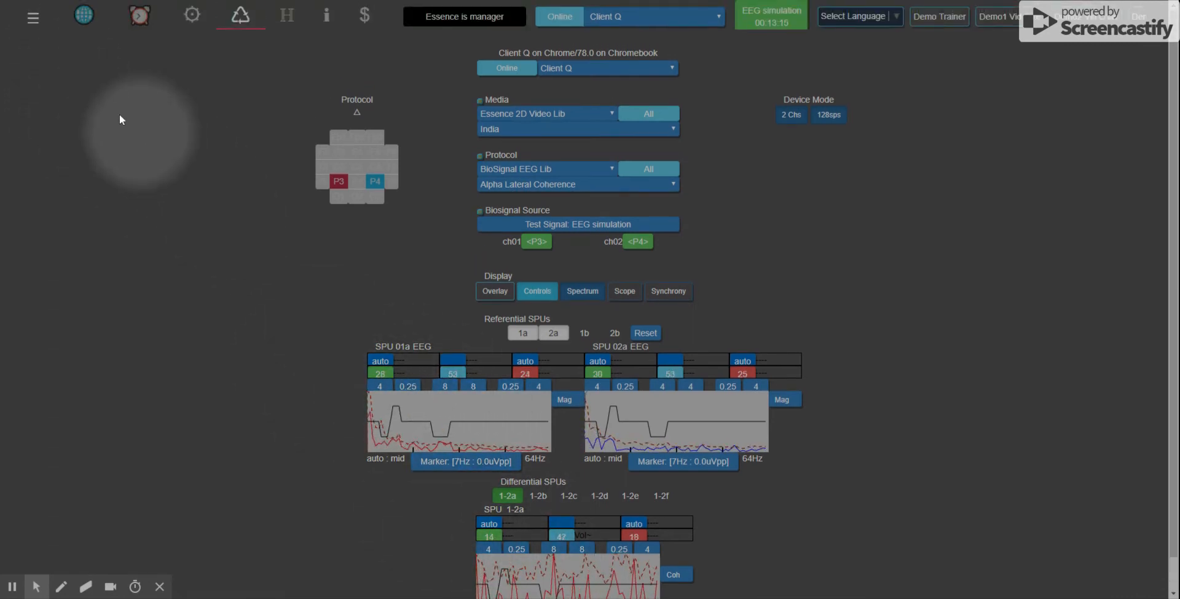
left_click(29, 21)
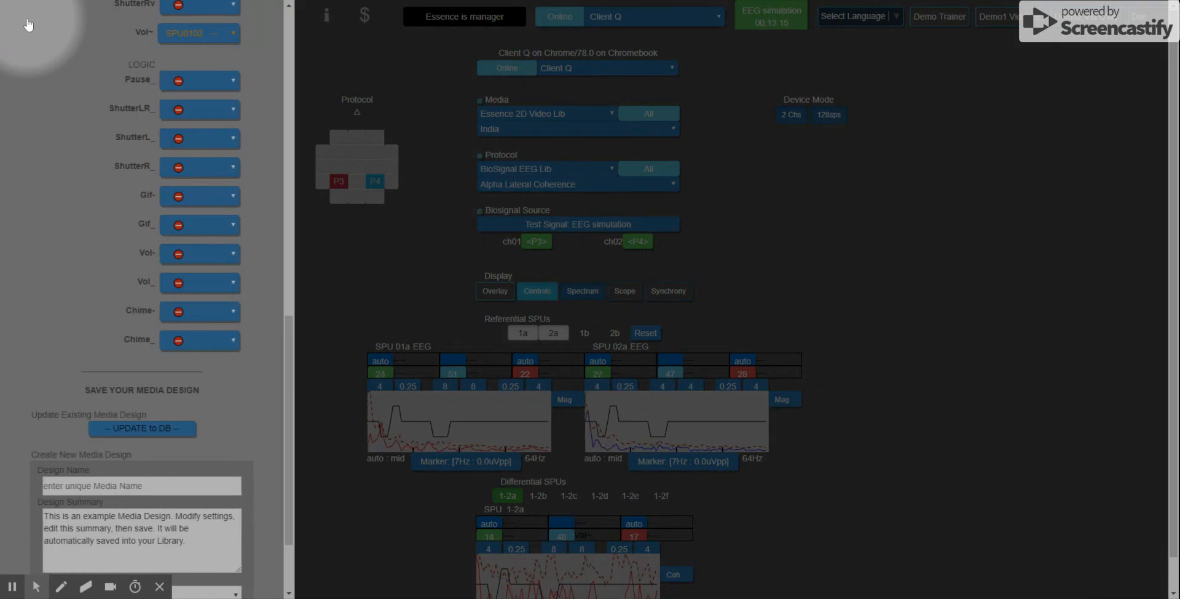
left_click_drag(293, 351, 293, 401)
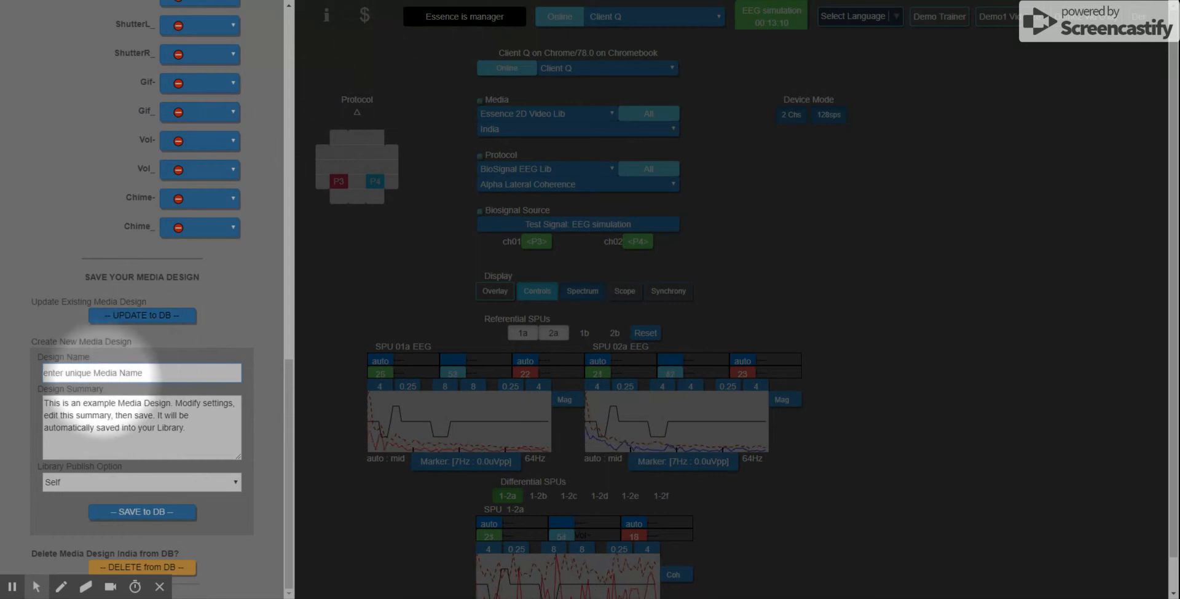
type("test1")
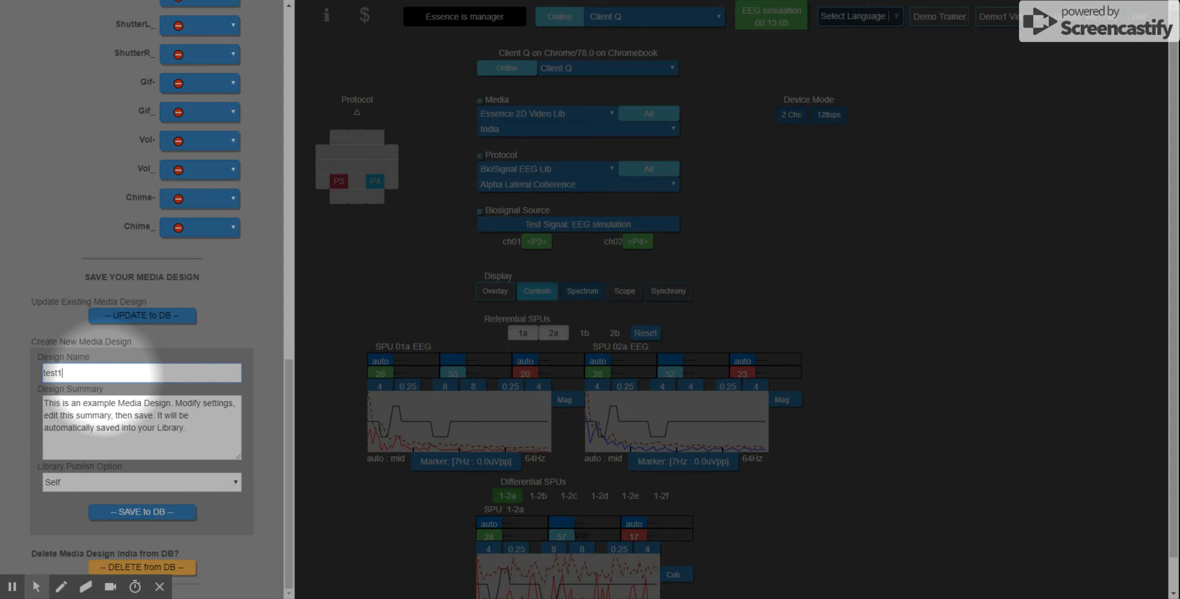
scroll(175, 363, "up", 1)
scroll(120, 452, "down", 1)
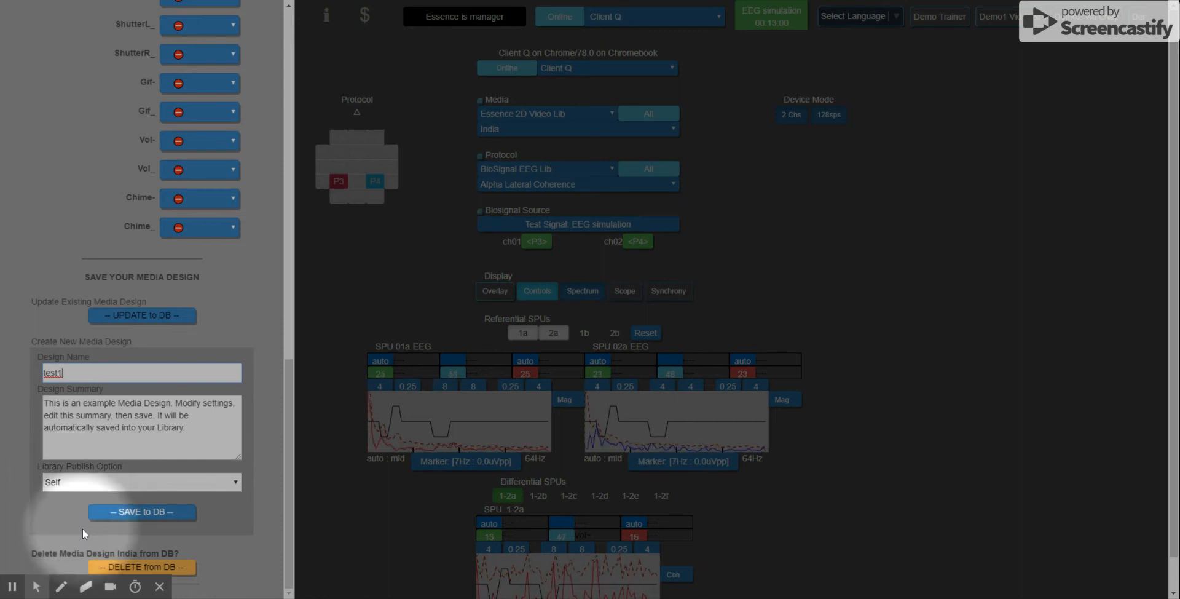
left_click(149, 512)
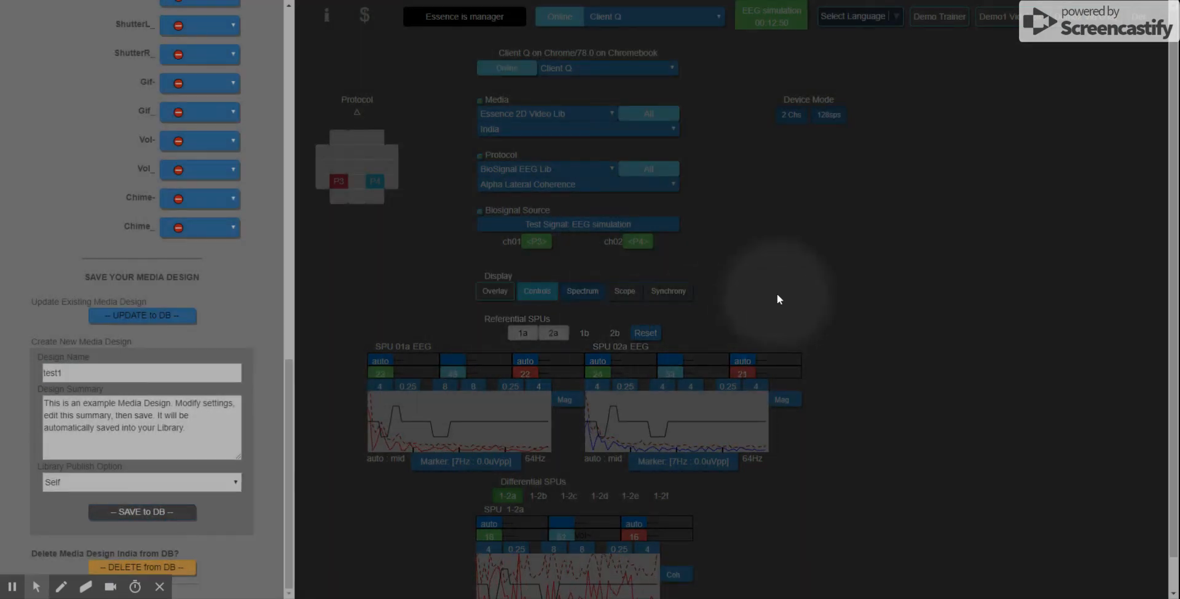
left_click(777, 299)
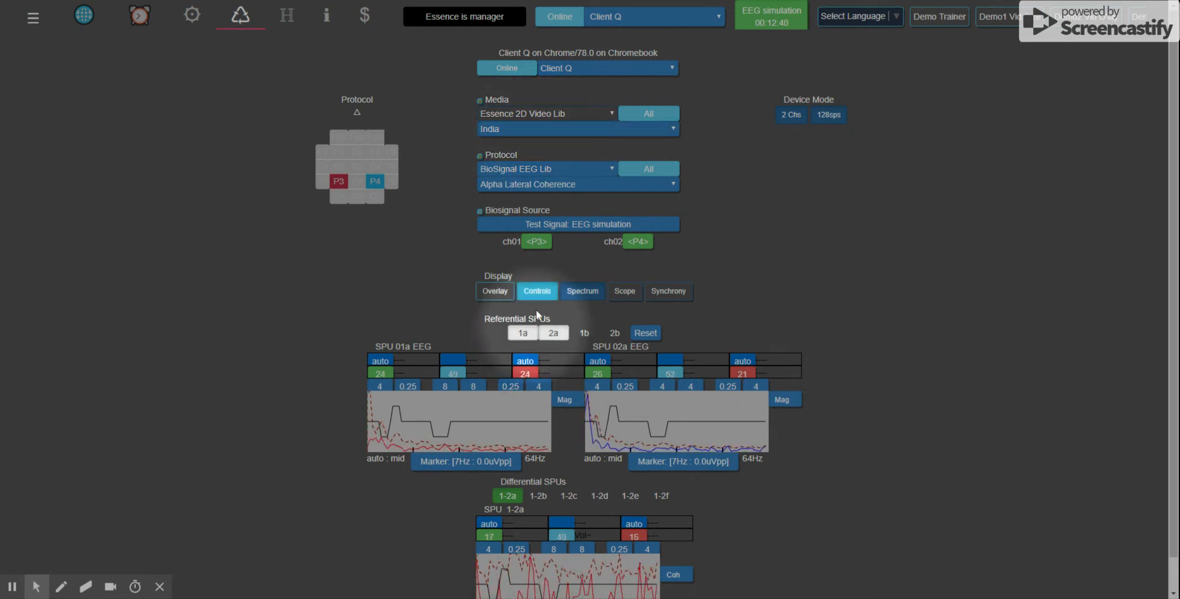
Load the test1 media design from the Essence 2D Video Lib Self library into the session.
left_click(564, 116)
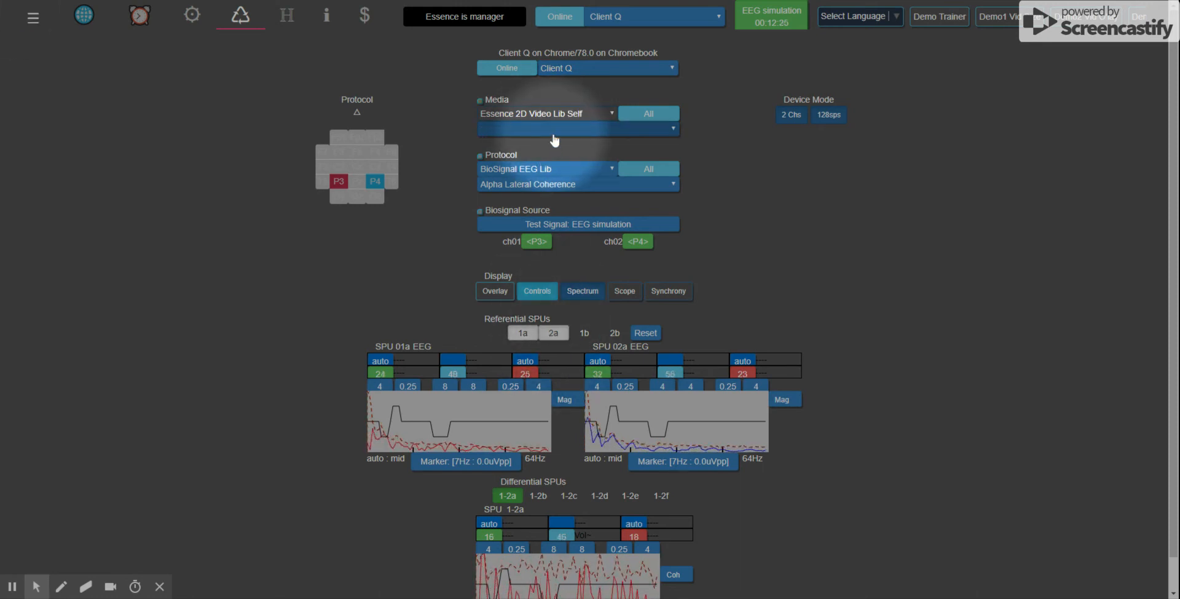
left_click(553, 135)
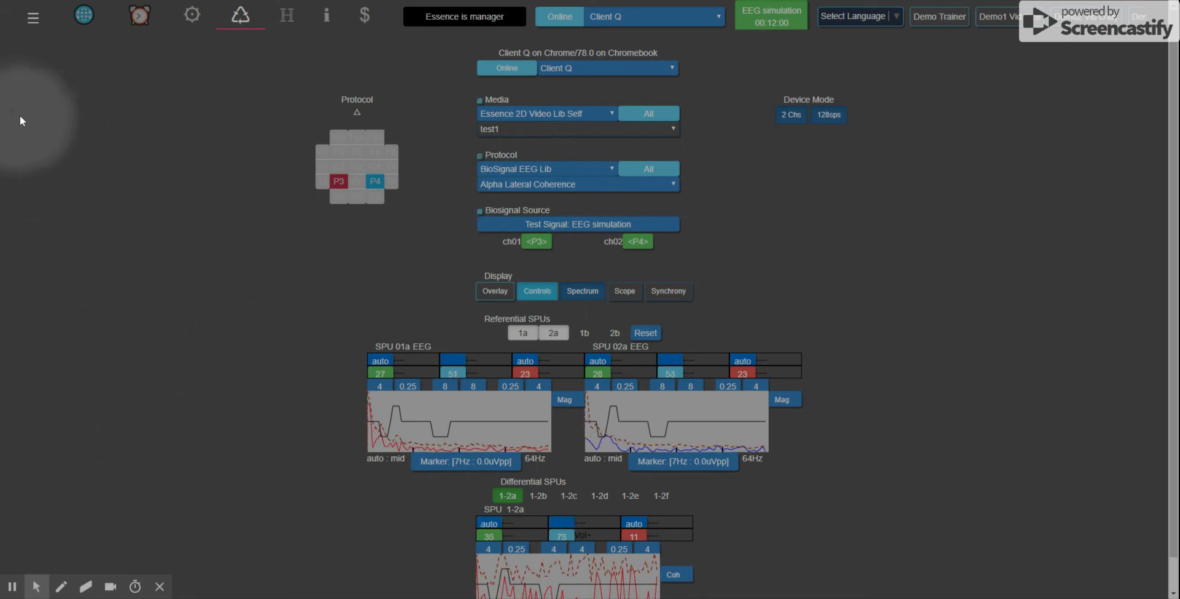
Save the current protocol settings to the database as a new protocol design named test1.
left_click(32, 19)
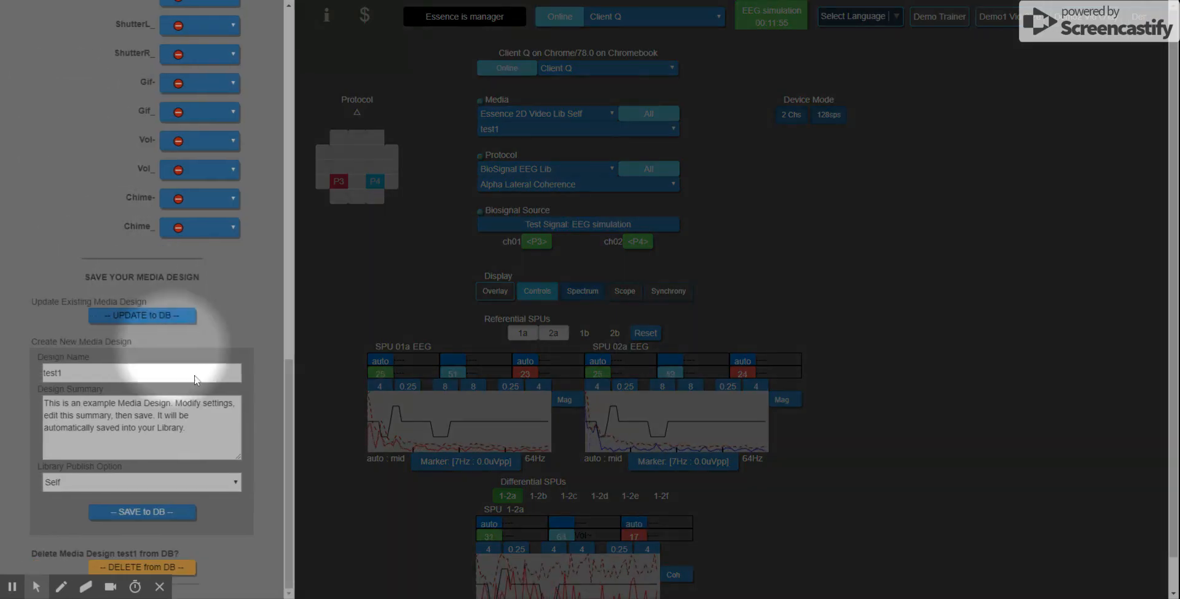
left_click_drag(289, 449, 265, 220)
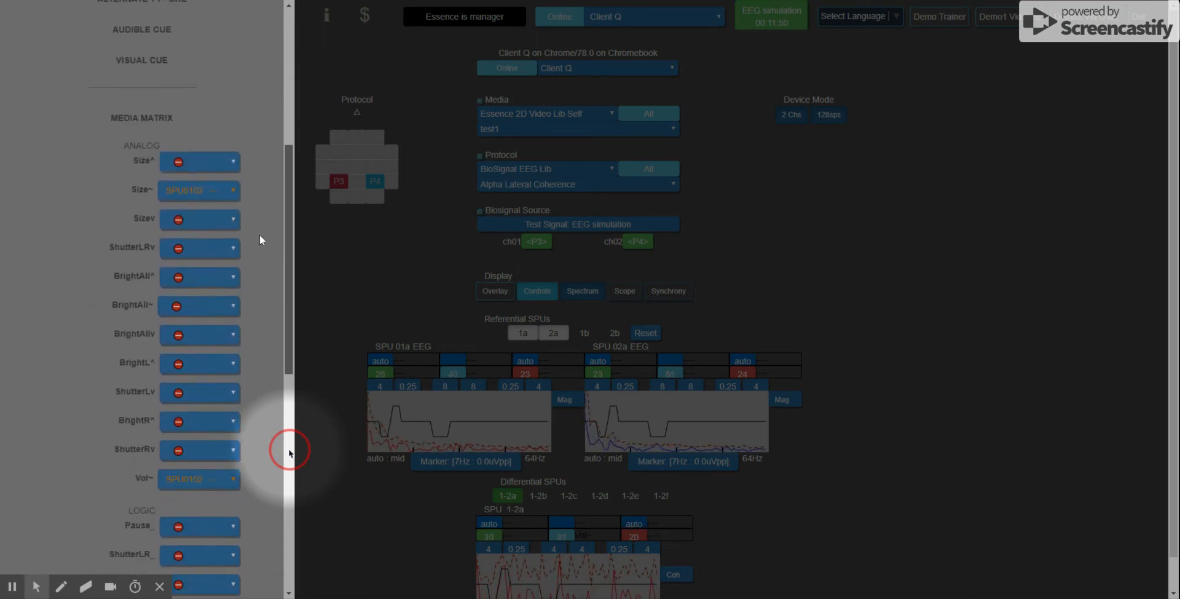
scroll(289, 452, "up", 6)
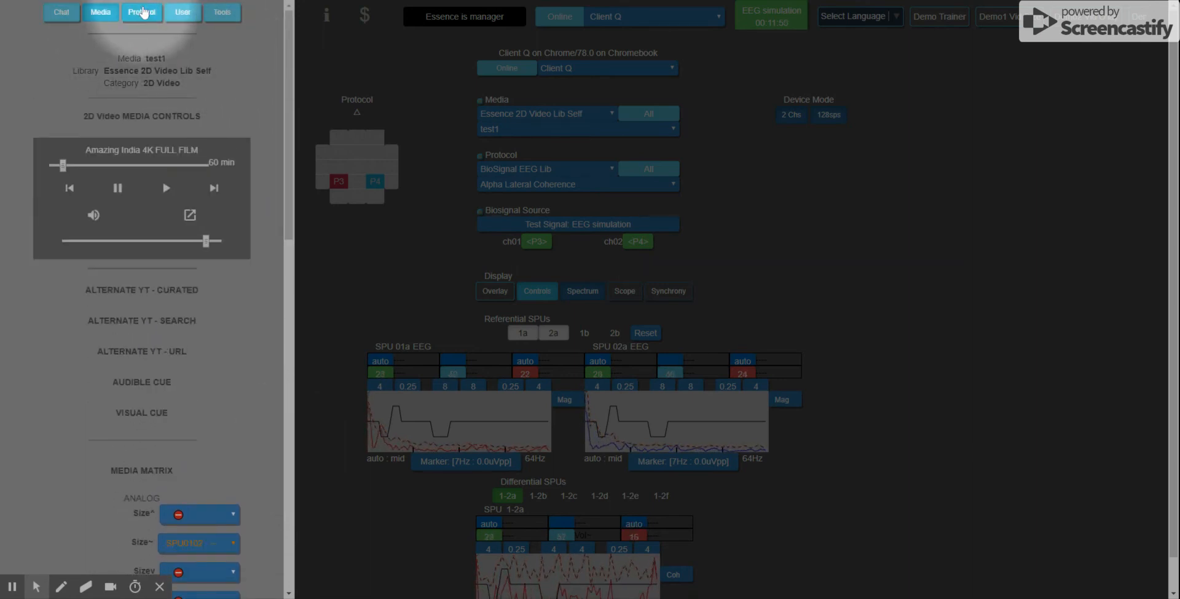
left_click(142, 13)
left_click_drag(287, 125, 281, 279)
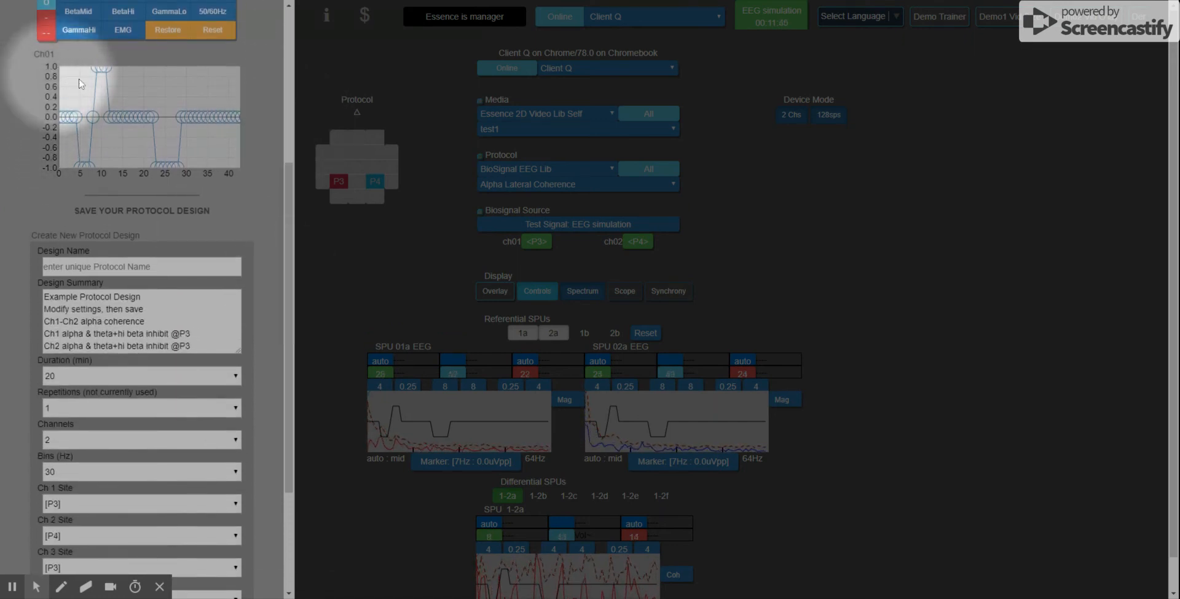
left_click_drag(291, 212, 286, 294)
left_click(92, 125)
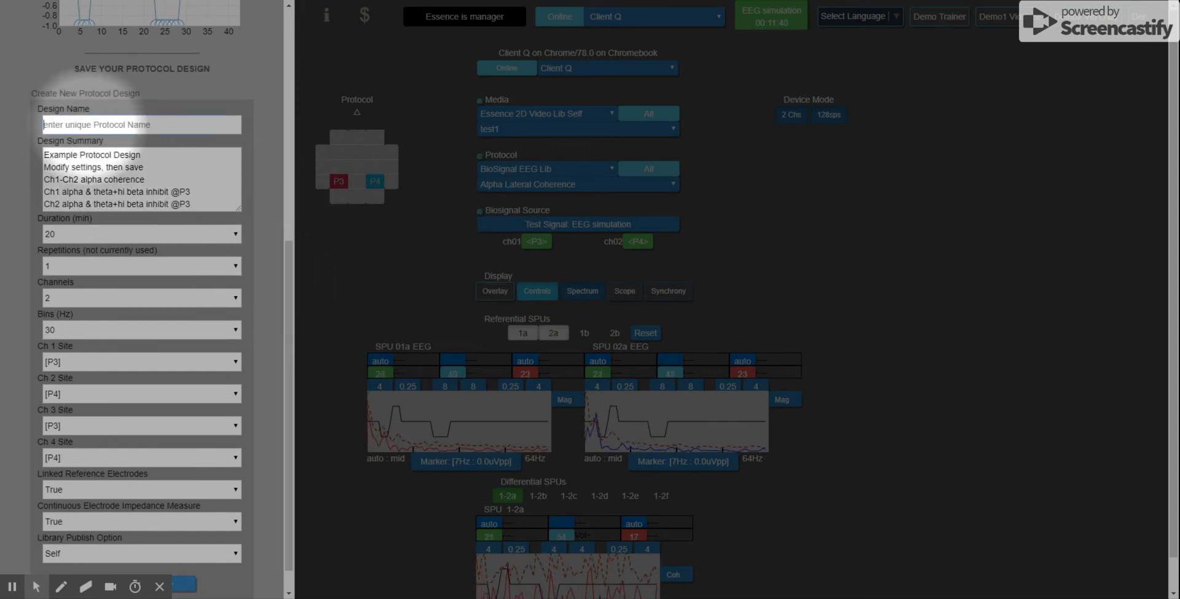
type("test1")
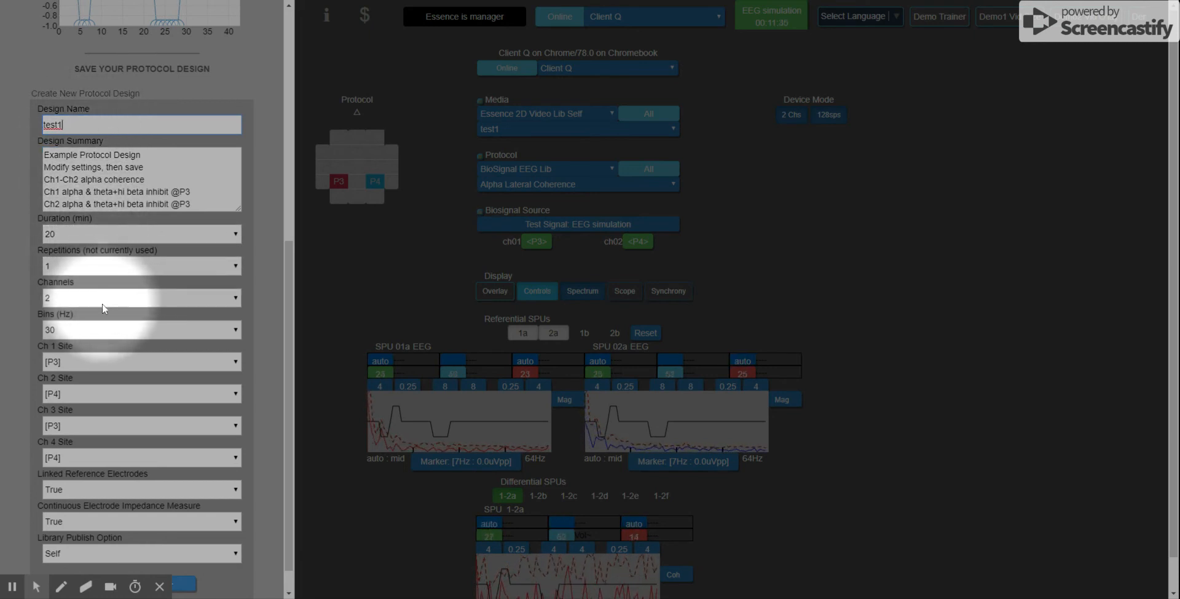
scroll(101, 312, "down", 1)
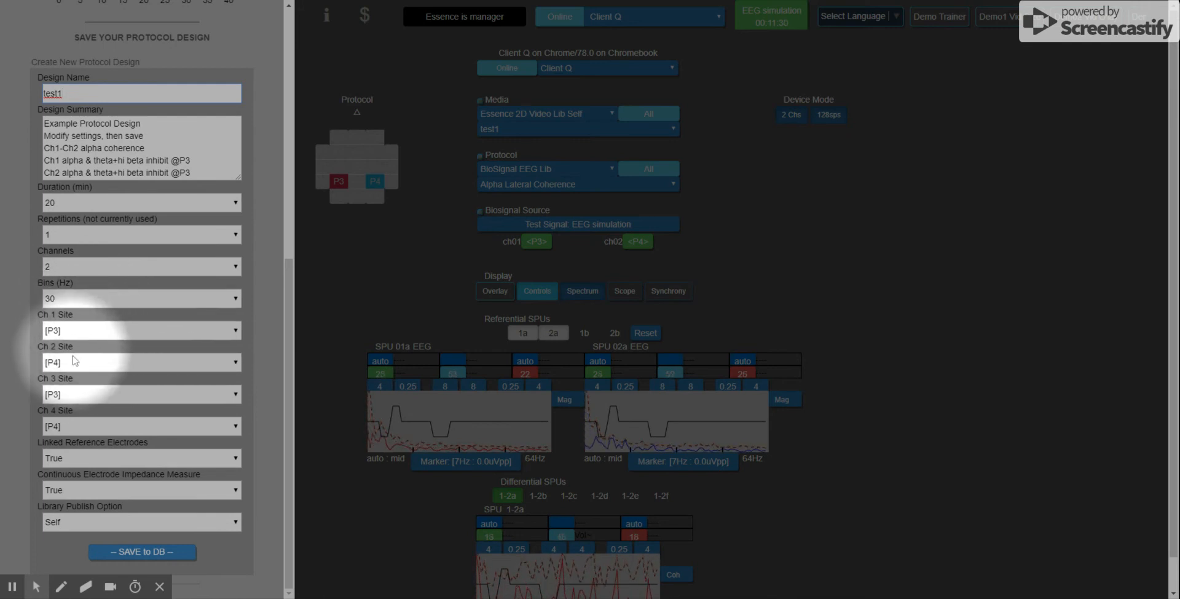
scroll(111, 393, "down", 1)
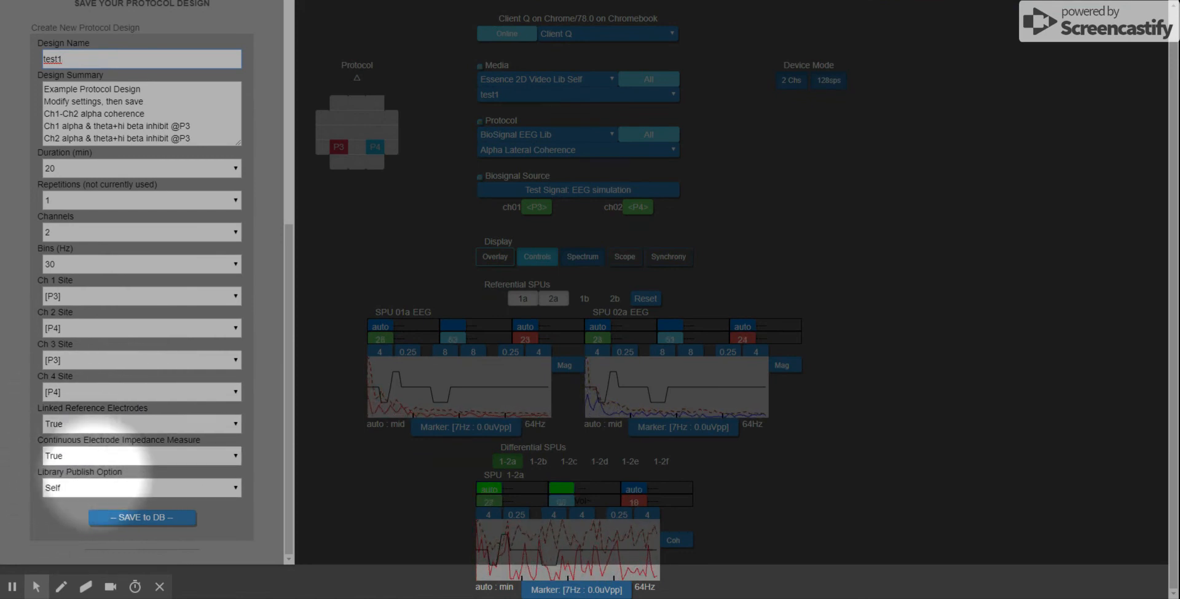
left_click(148, 523)
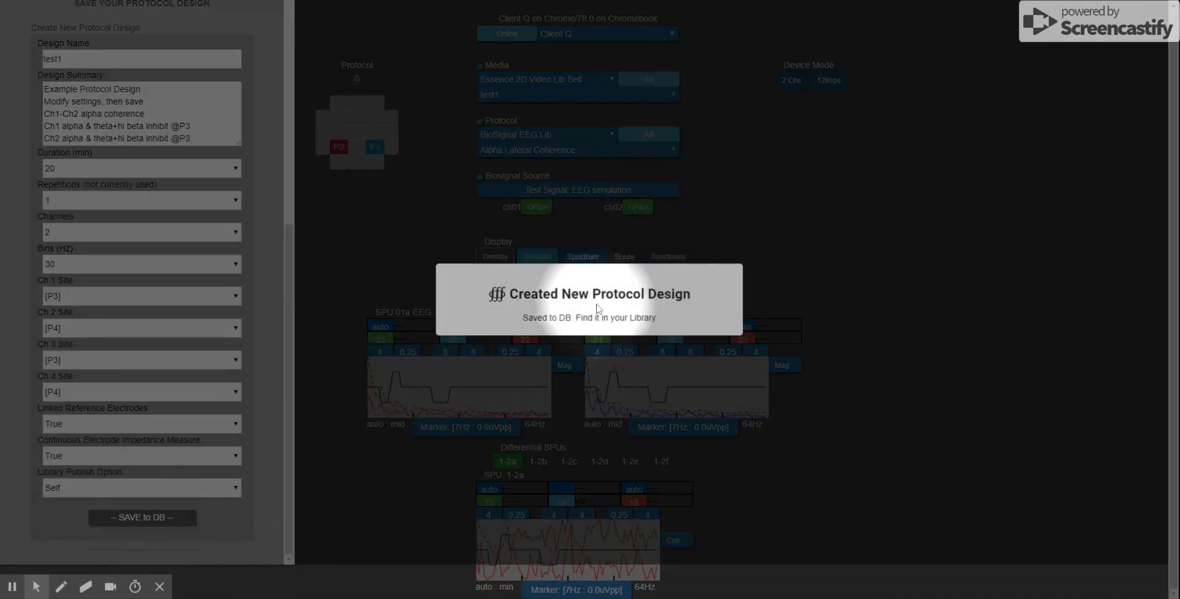
left_click(773, 231)
left_click(775, 230)
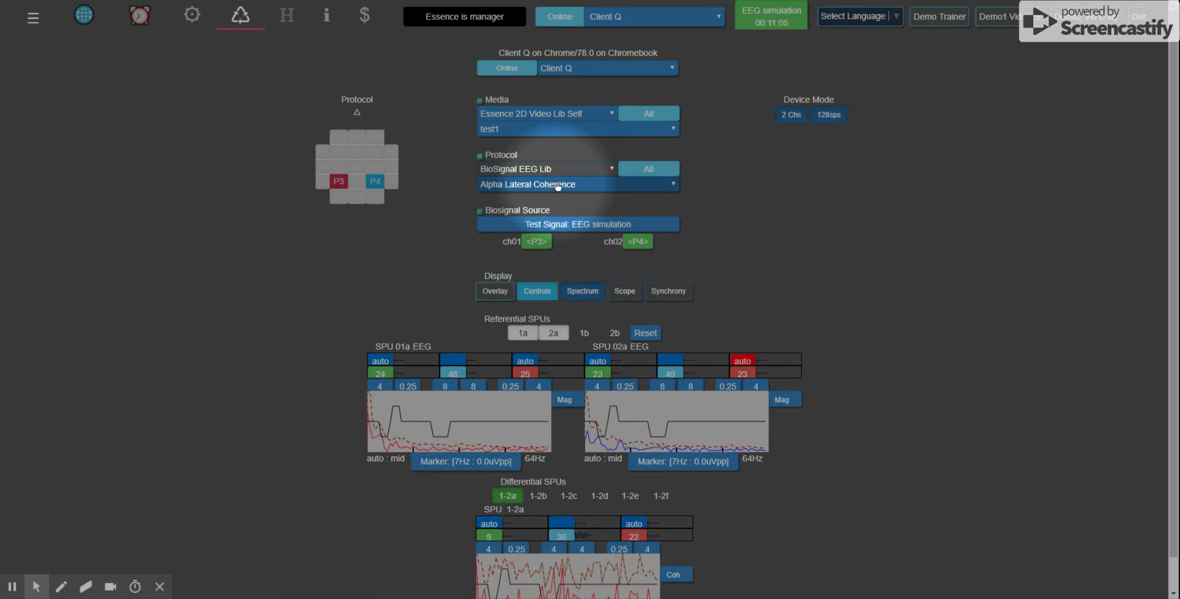
Load the test1 protocol design from the Essence EEG Lib Self library into the session.
left_click(540, 290)
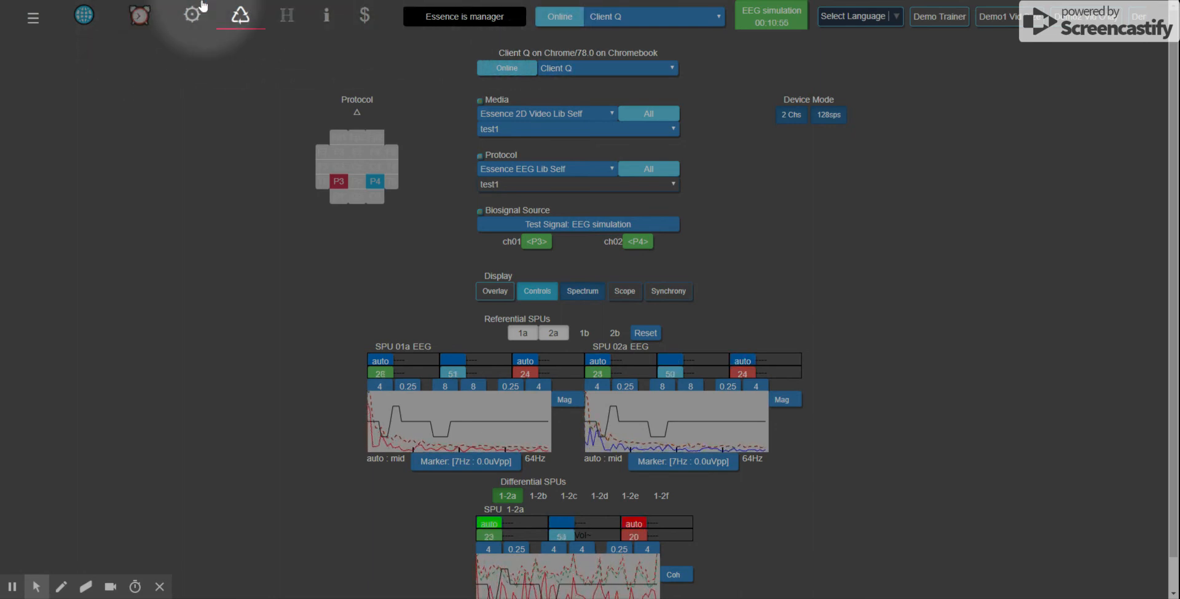
Create a new session design in the first empty slot of the scheduling calendar and name it test1.
left_click(140, 16)
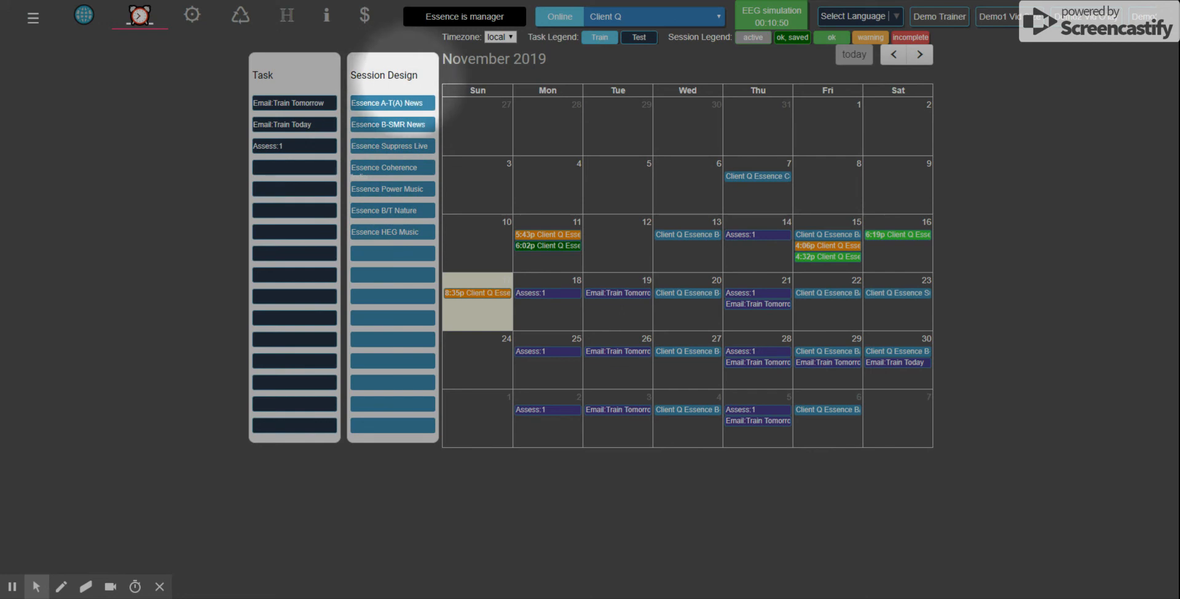
left_click(389, 260)
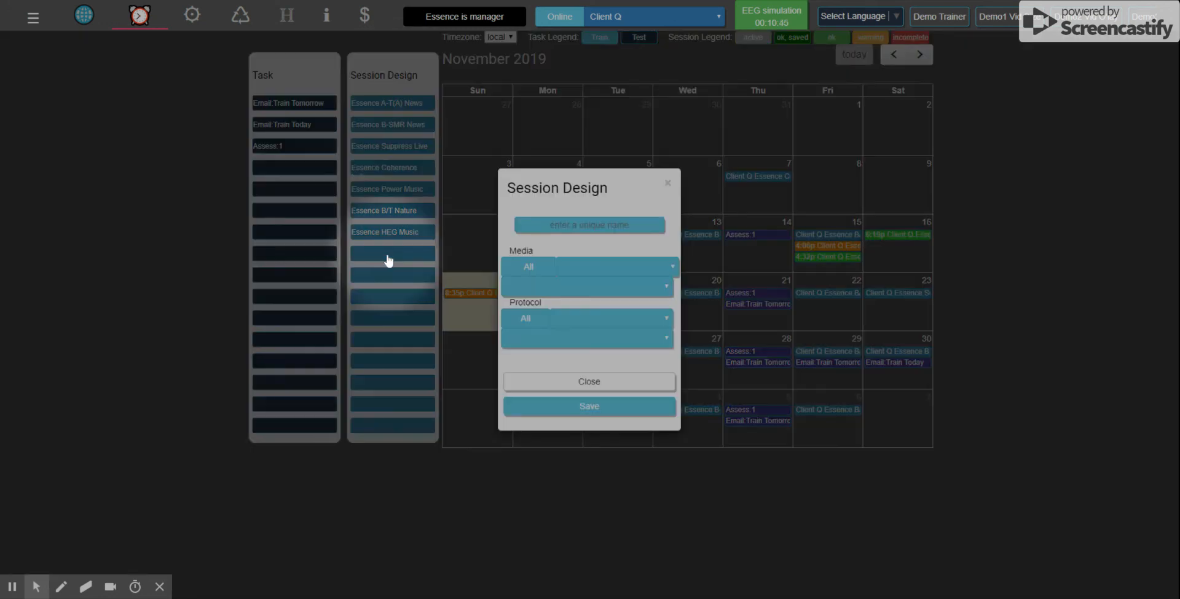
left_click(591, 226)
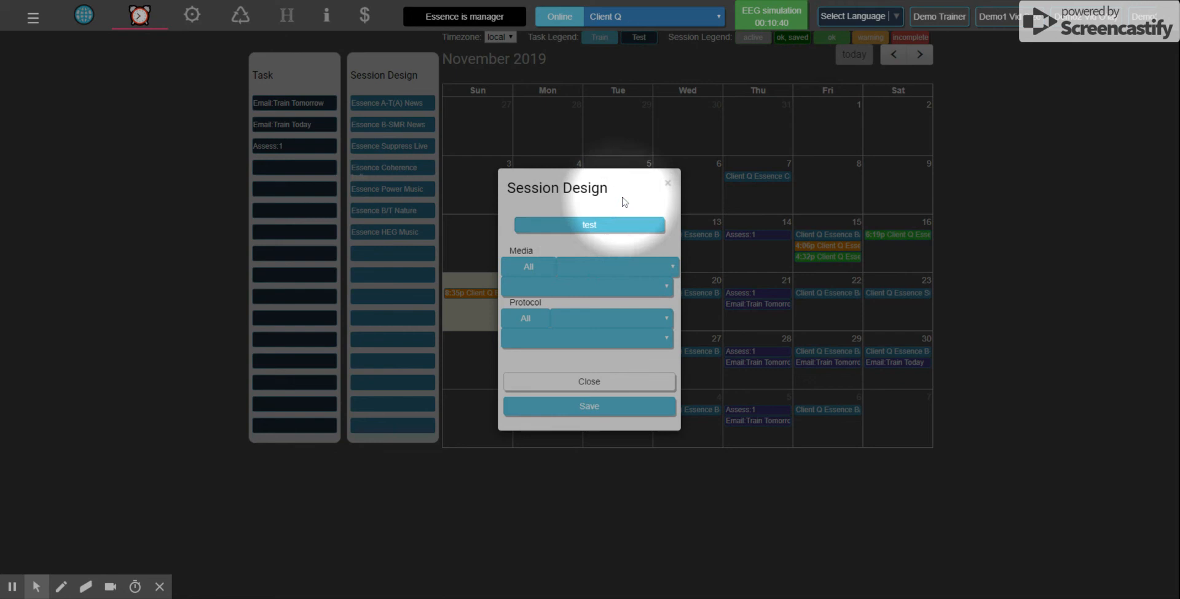
left_click(614, 225)
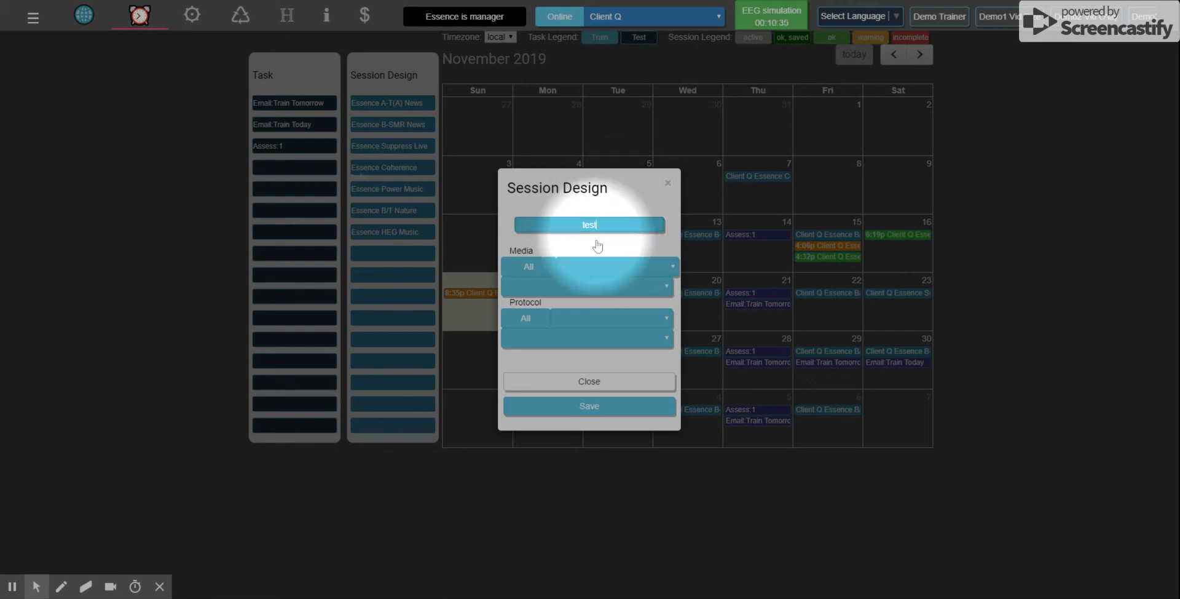
type("1")
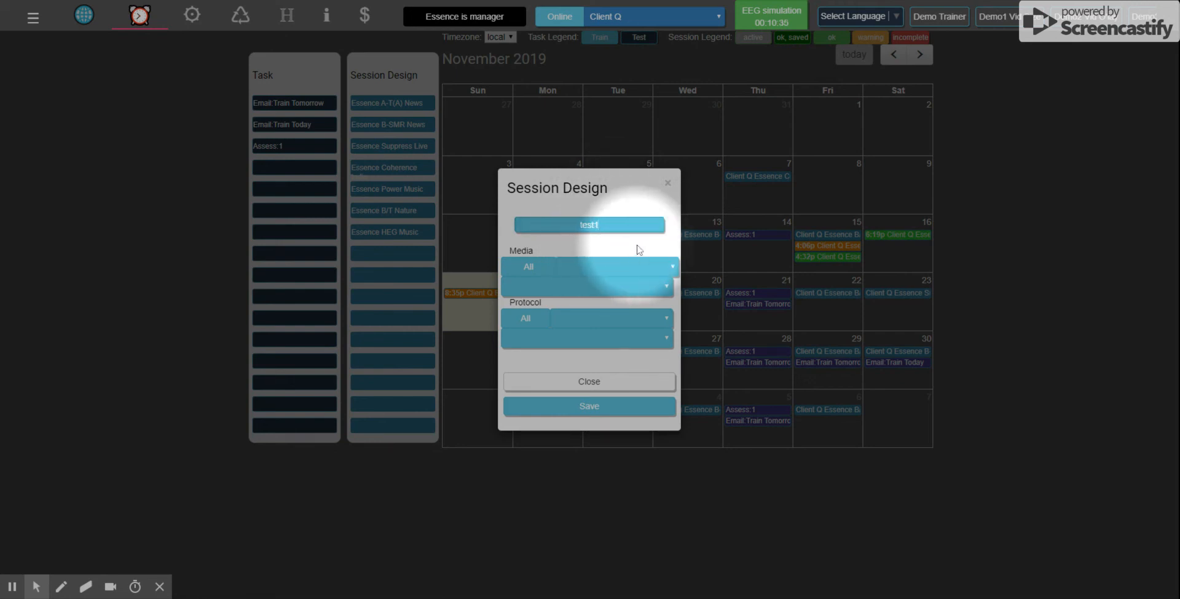
Set the session design's media to test1 from the Essence 2D Video Lib Self library.
left_click(593, 274)
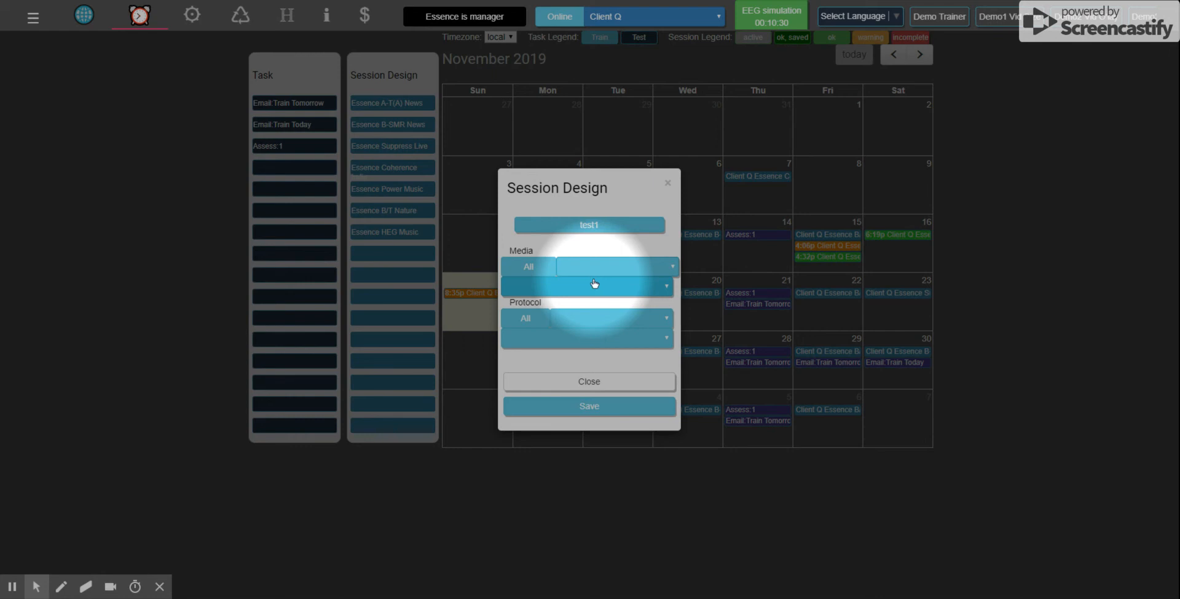
left_click(631, 506)
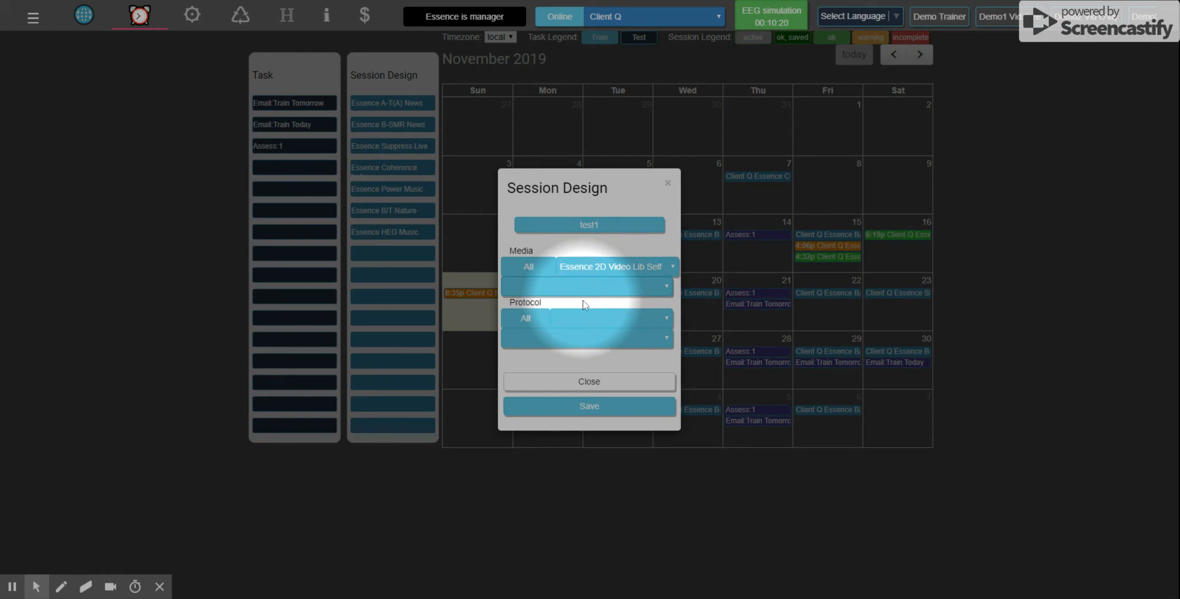
left_click(585, 306)
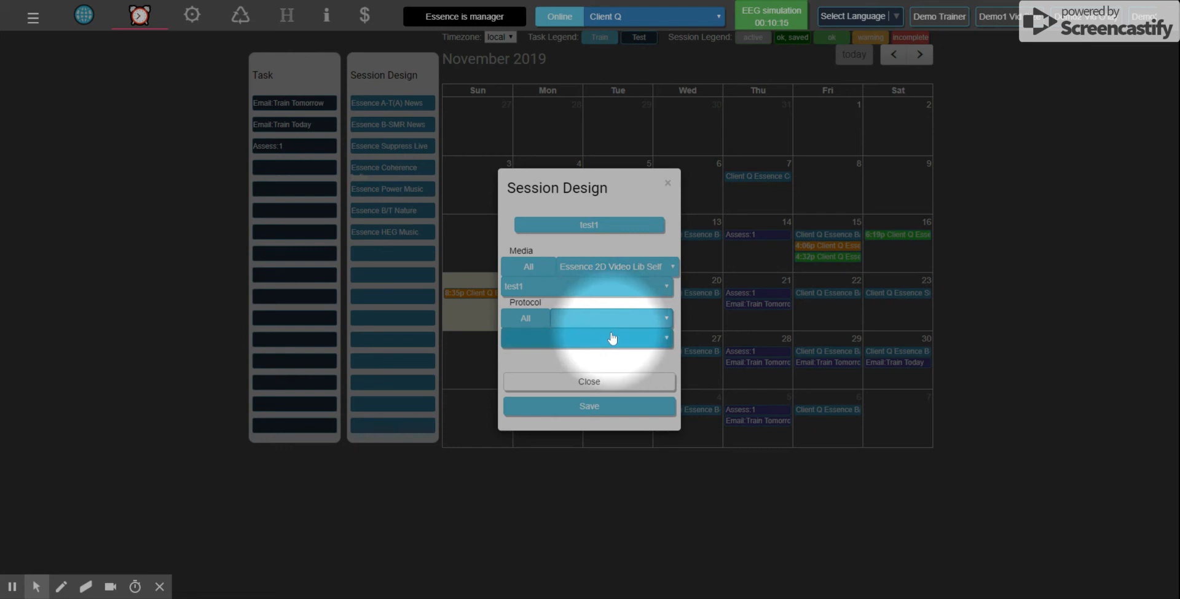
Set the session design's protocol to test1 from the Essence EEG Lib Self library and save the design.
left_click(624, 431)
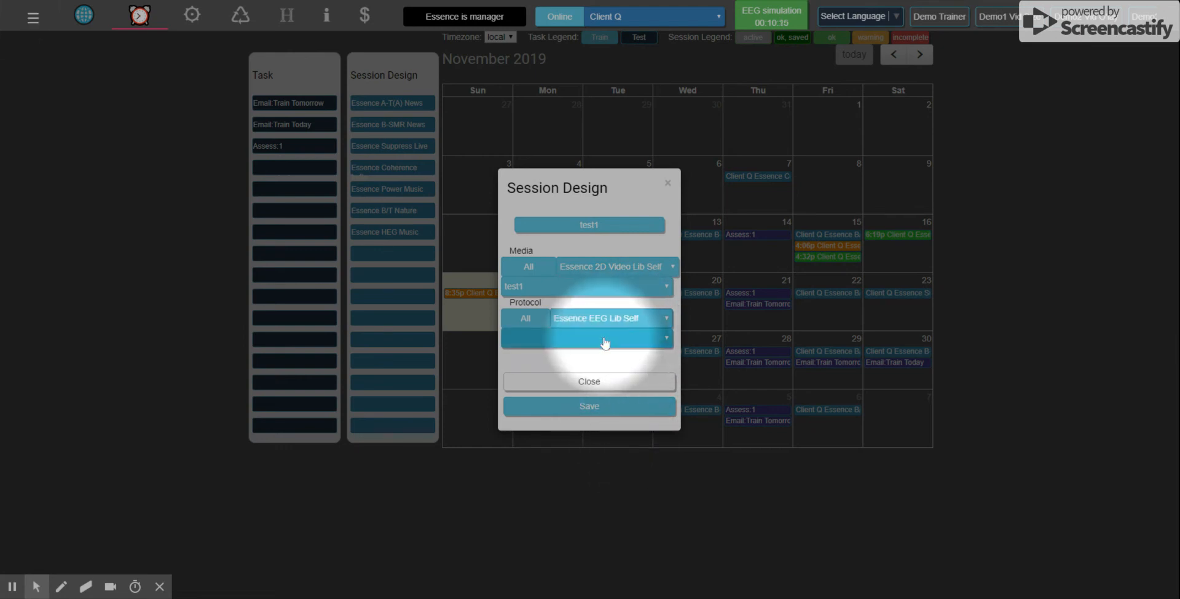
left_click(594, 363)
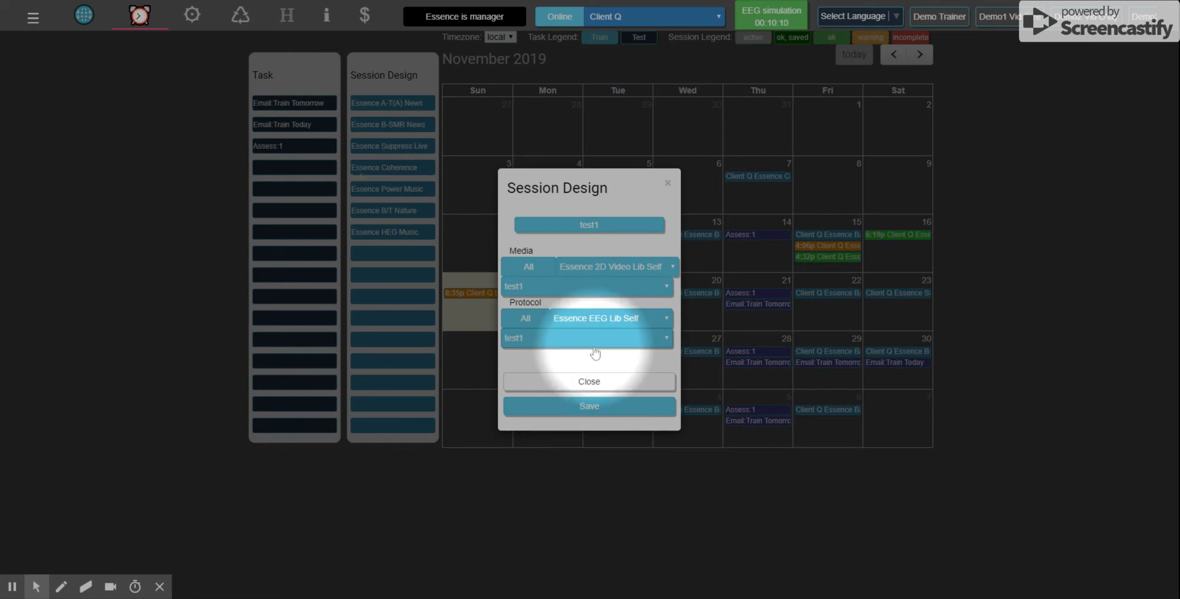
left_click(599, 404)
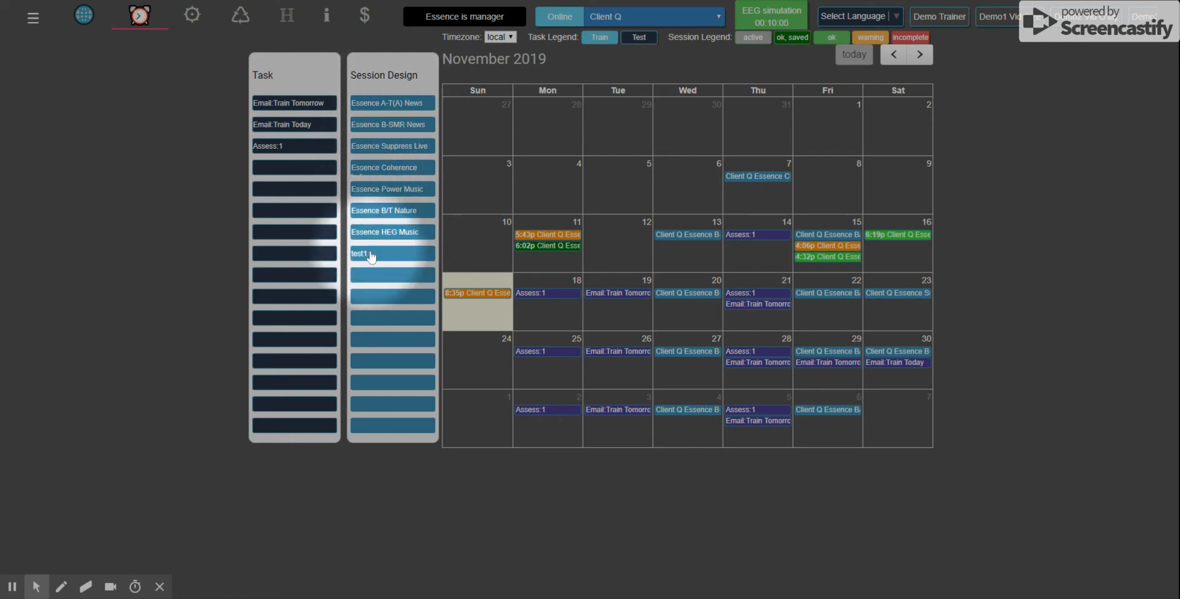
Schedule the test1 session design on Saturday, December 7 in the calendar and start that session.
left_click_drag(375, 260, 889, 424)
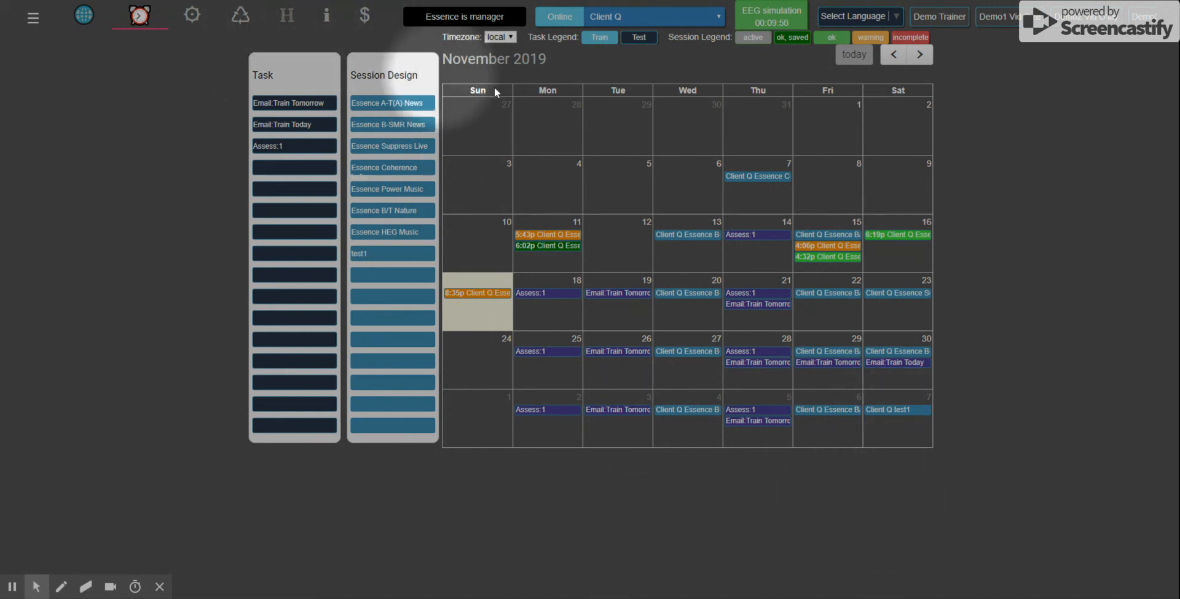
left_click(904, 413)
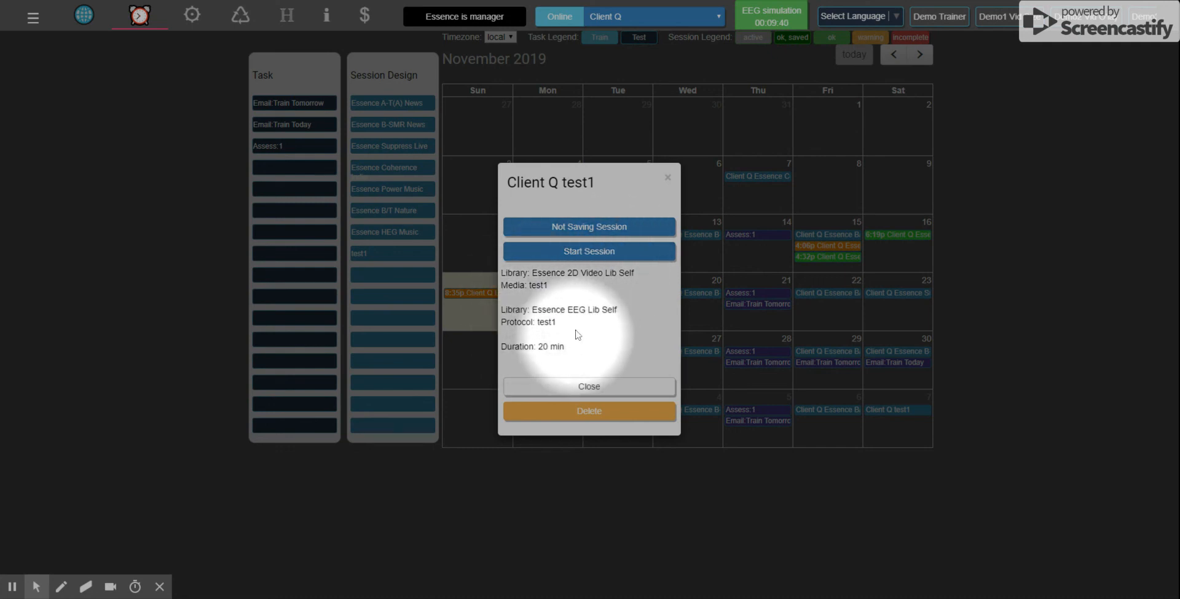
left_click(591, 252)
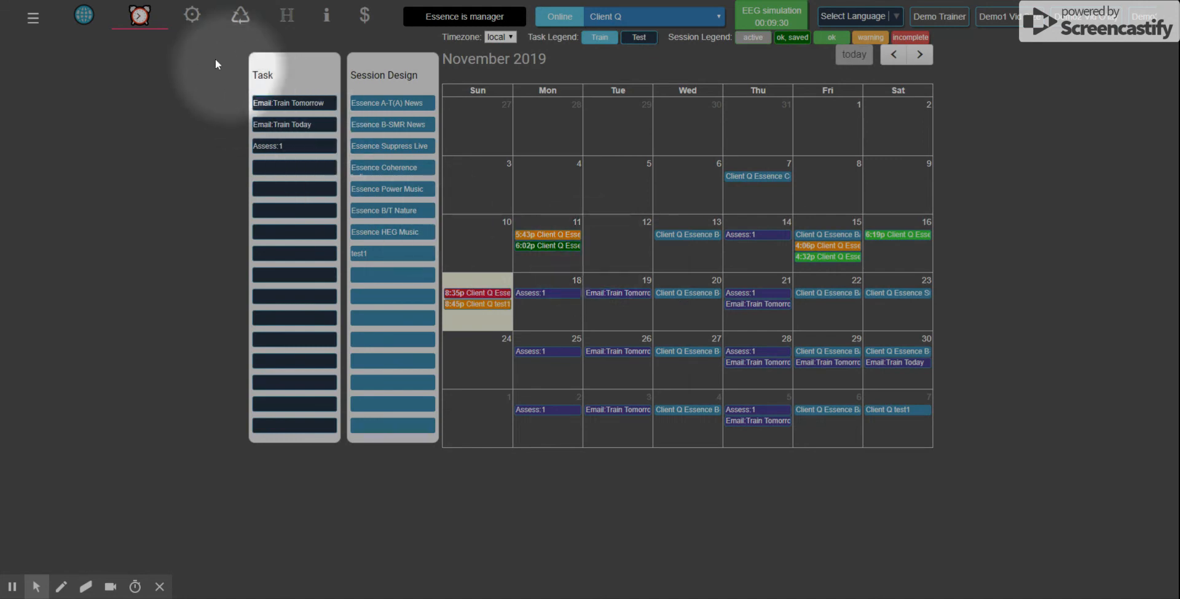
Load the News4 media from BioSignal 2D Video Lib and the Wideband Suppression protocol from BioSignal EEG Lib in the session settings.
left_click(192, 19)
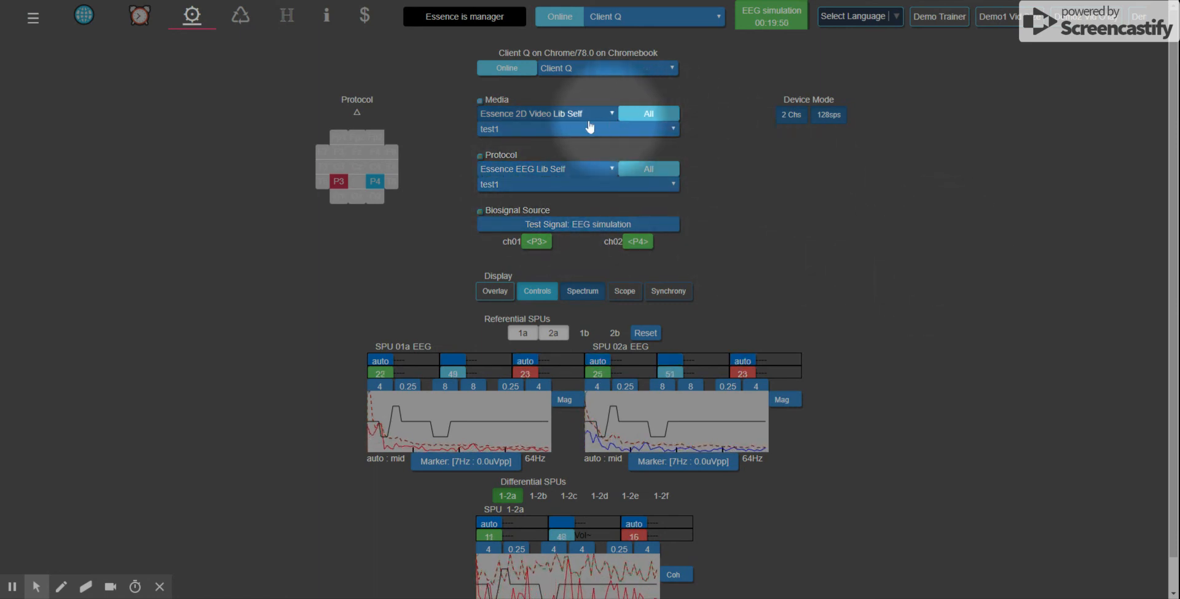
left_click(566, 112)
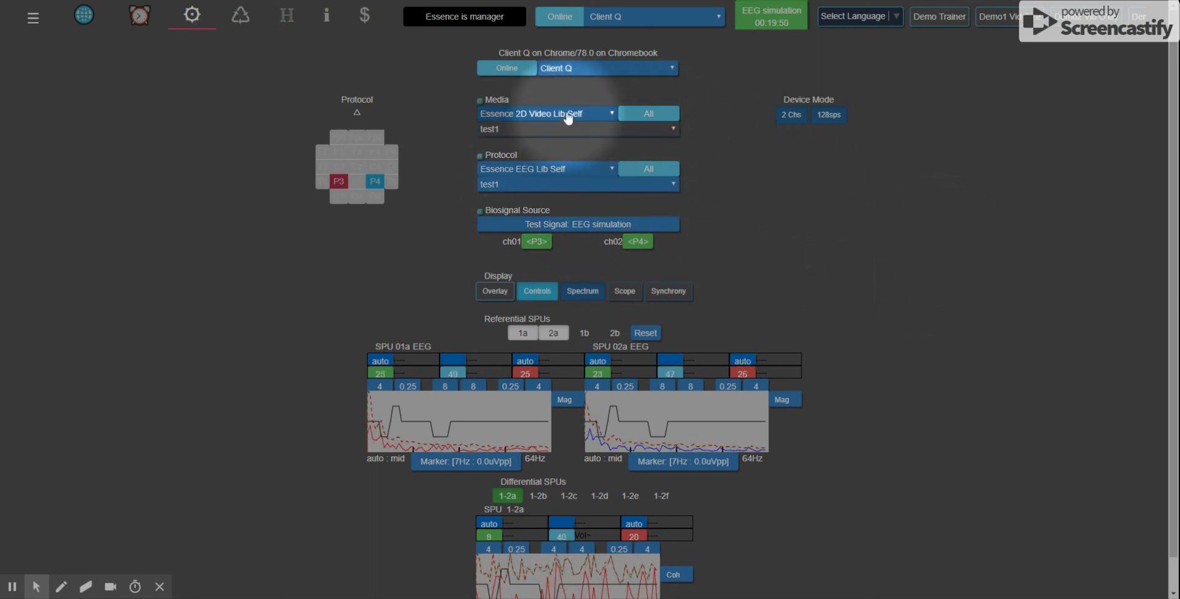
left_click(557, 143)
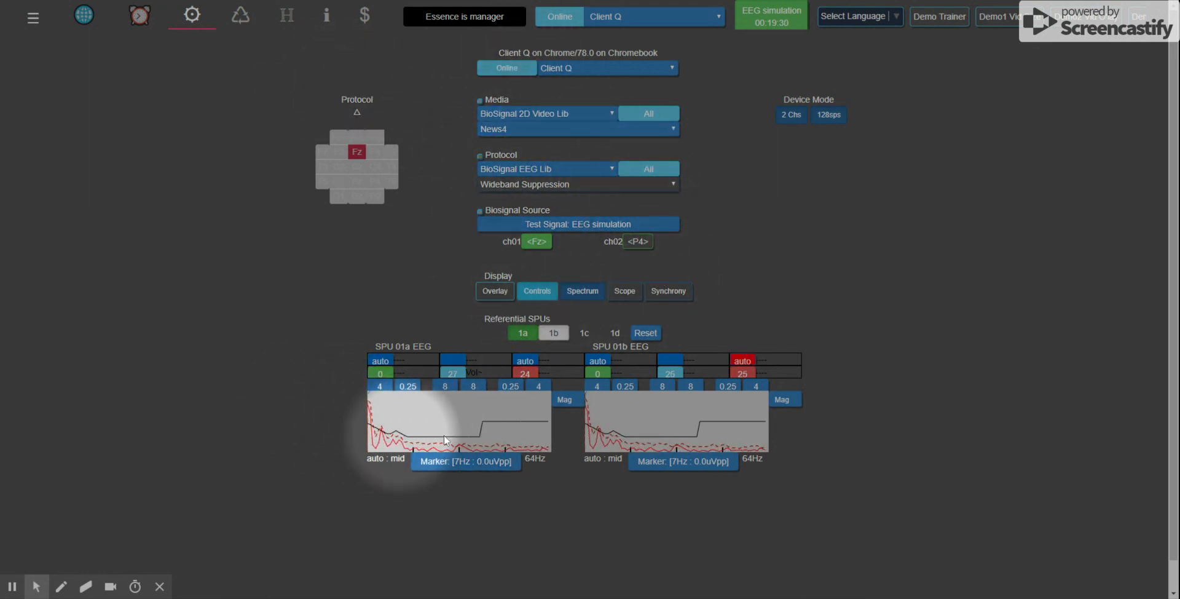
Start the test1 session scheduled on December 7 again and check its media and protocol in the session settings.
left_click(141, 16)
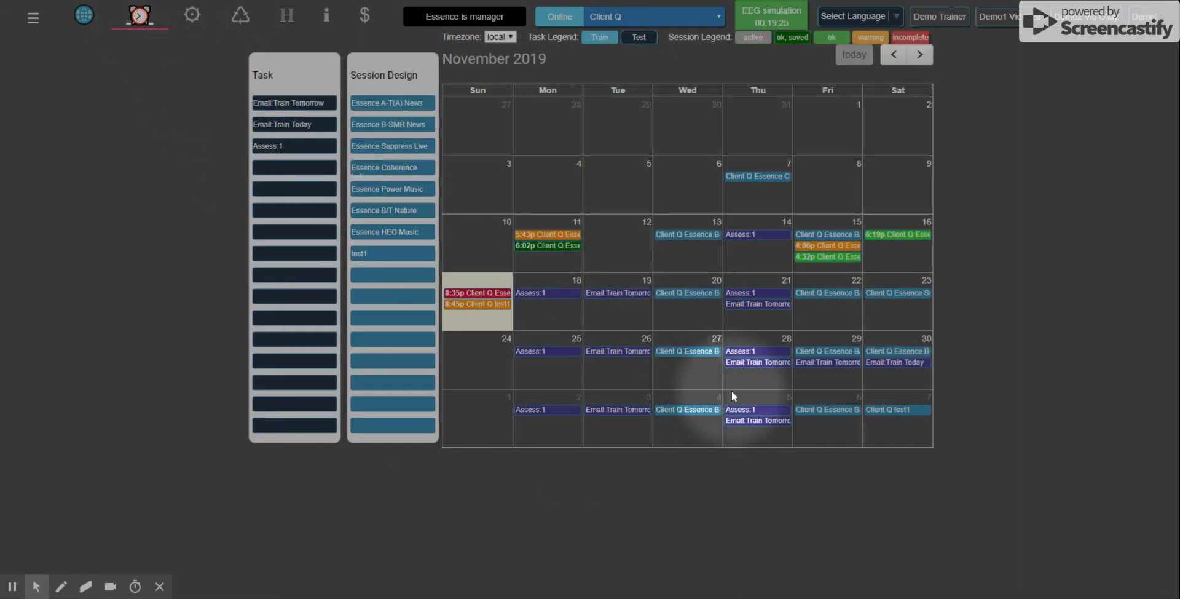
left_click(898, 412)
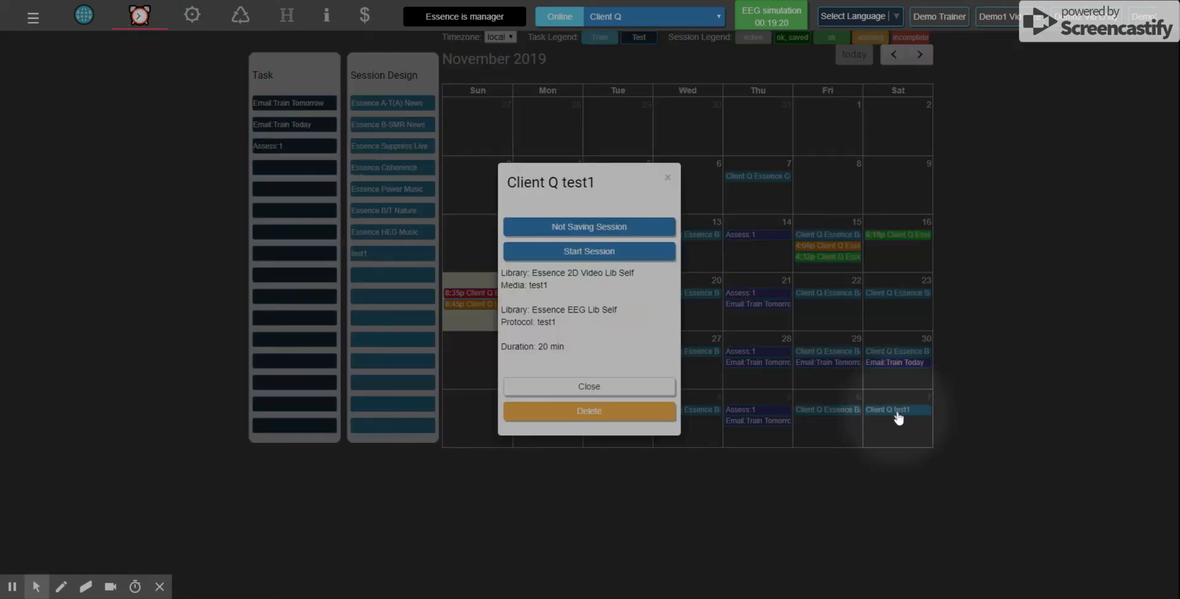
left_click(579, 251)
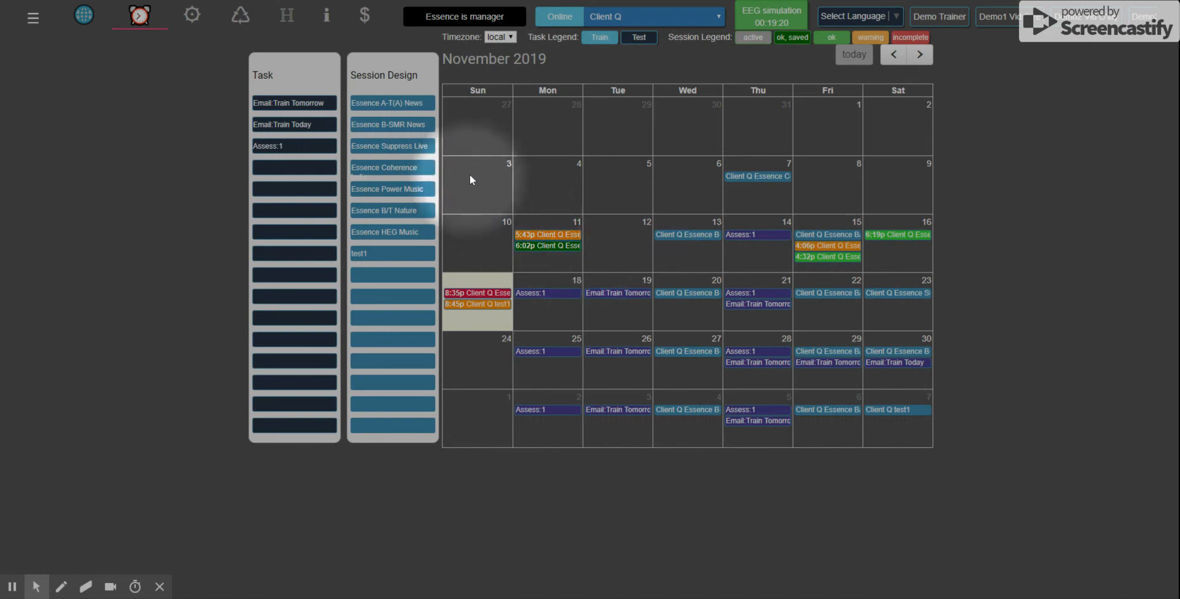
left_click(192, 18)
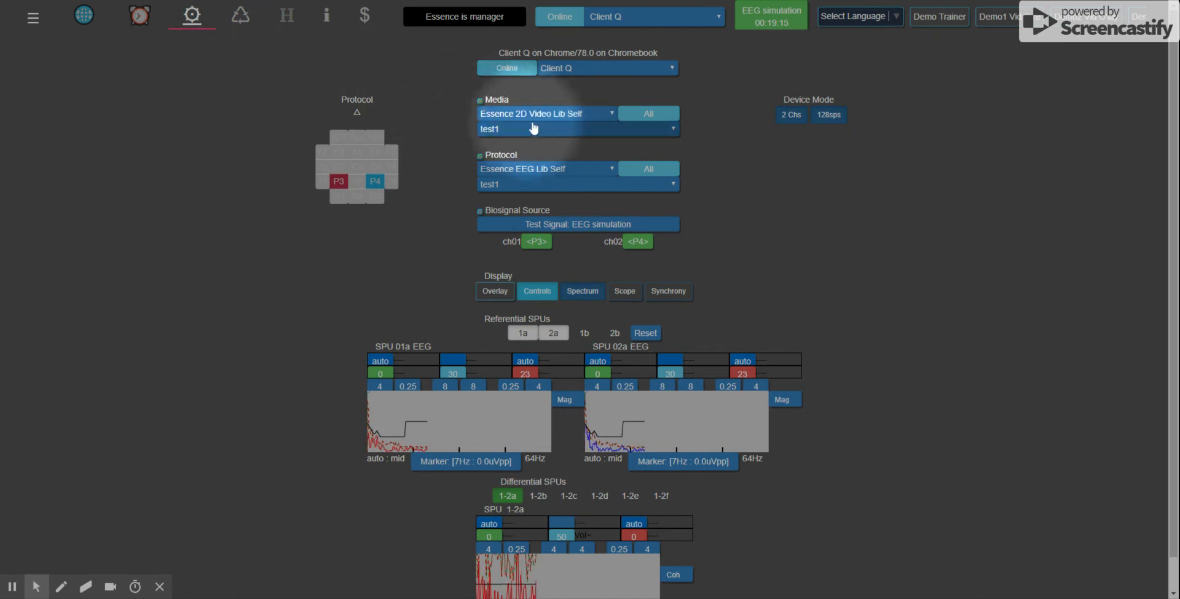